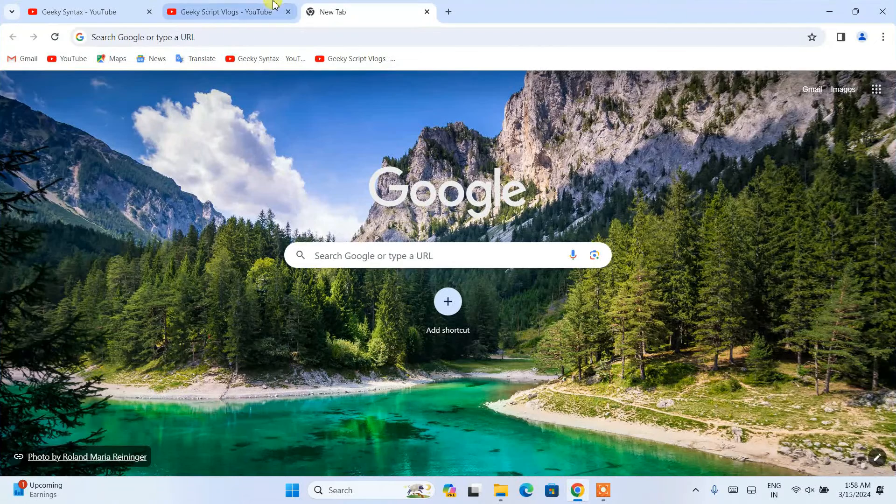
Search the web for "android studio download" and open the official Download Android Studio page
click(274, 32)
text(android)
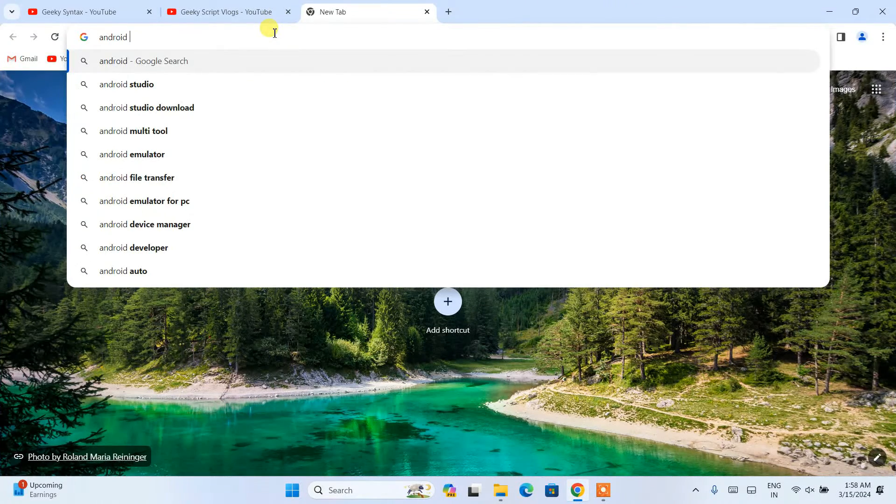
key(Down)
key(Down)
key(Return)
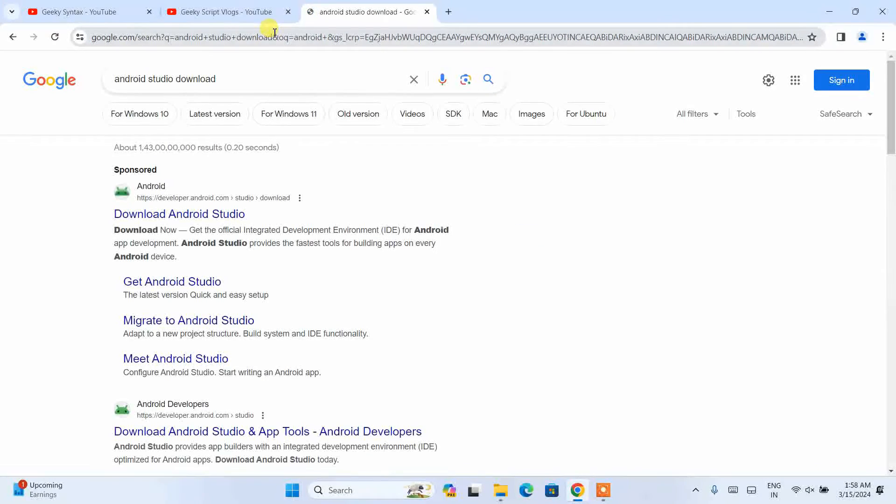
click(218, 215)
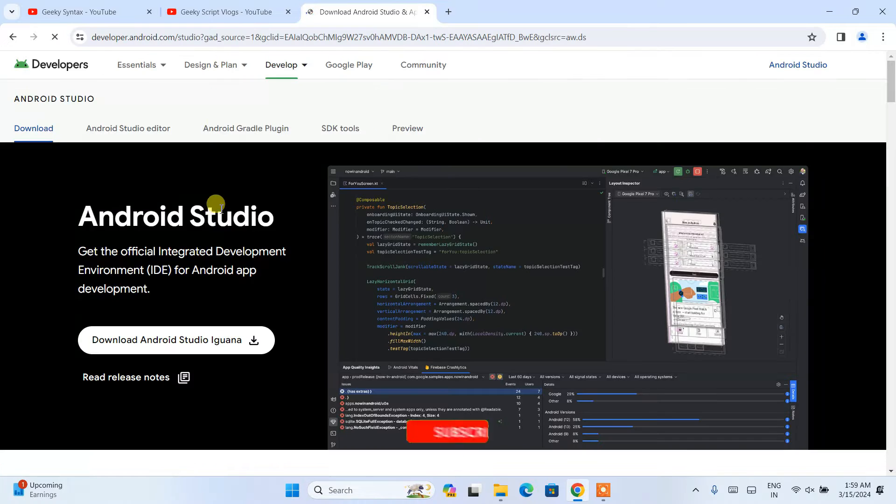
click(132, 33)
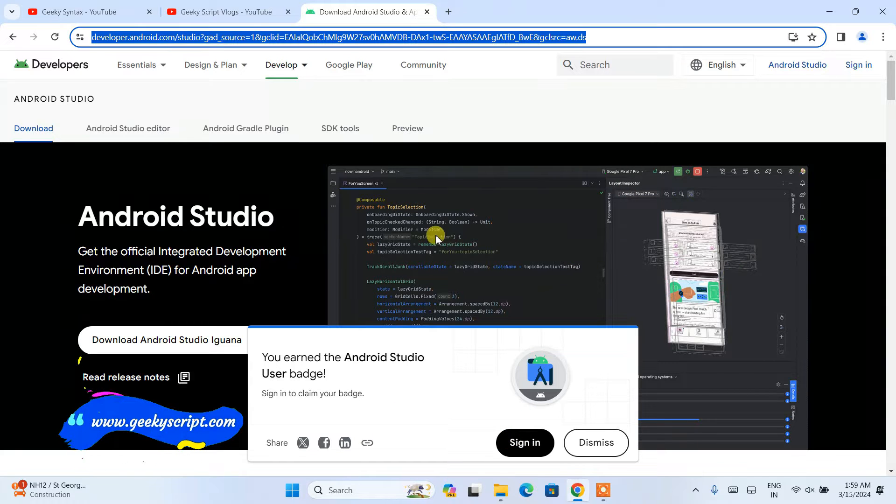
click(287, 243)
scroll(287, 243, down, 1)
scroll(287, 244, down, 2)
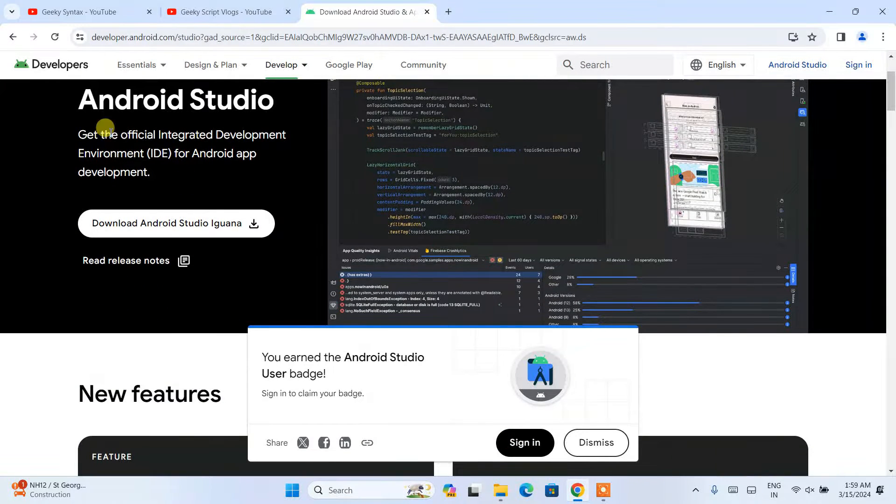
drag(101, 105, 317, 108)
click(268, 164)
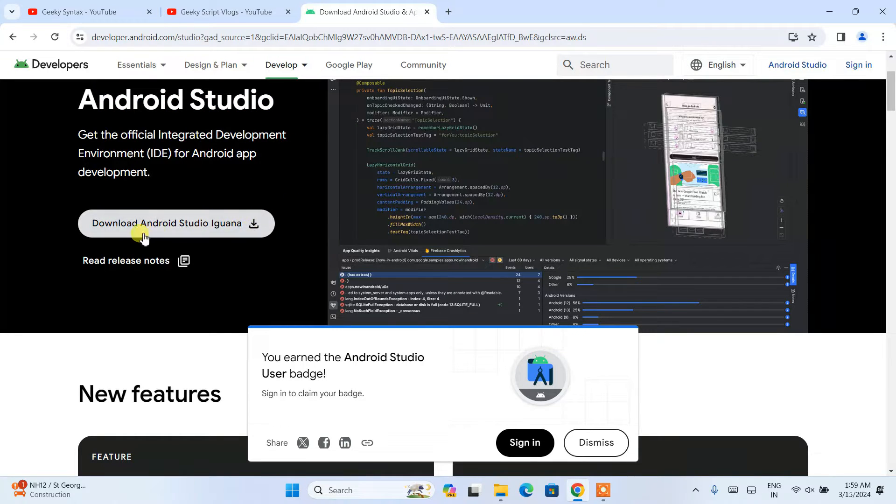
Accept the terms and conditions and download the Android Studio Iguana 2023.2.1 installer for Windows, dismissing the badge notice
click(160, 230)
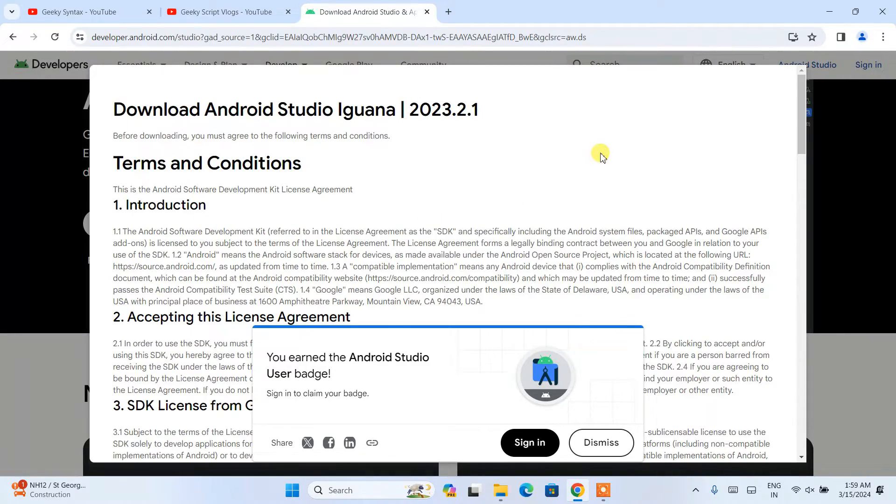
scroll(601, 158, down, 10)
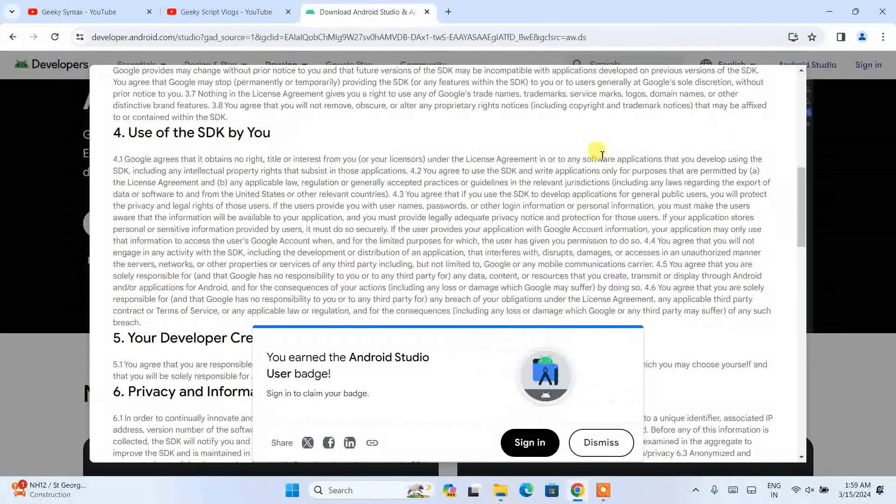
click(602, 443)
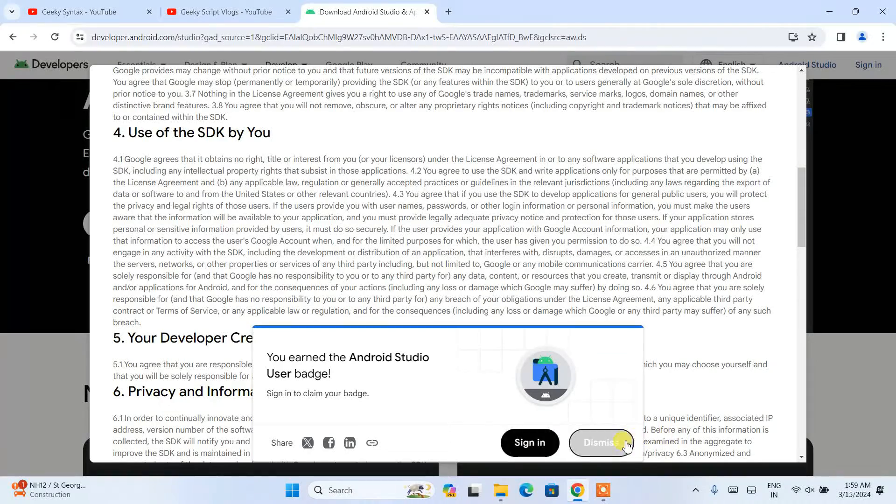
scroll(658, 182, up, 6)
scroll(662, 187, down, 18)
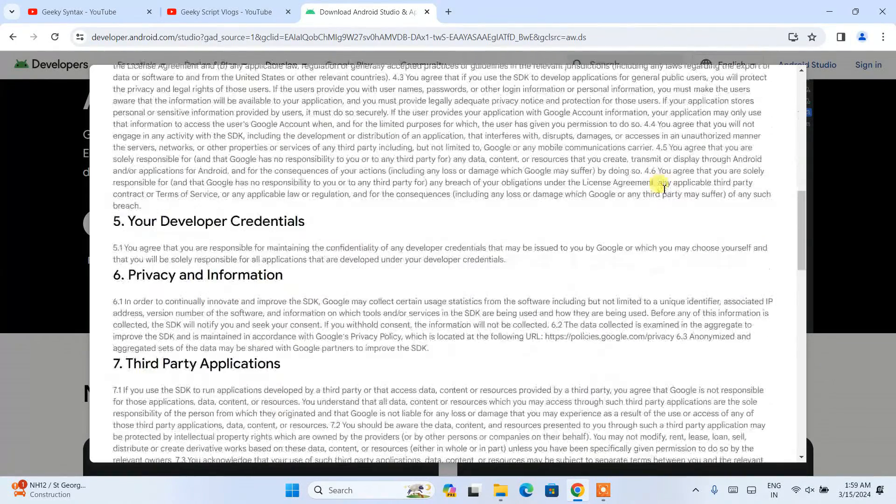
scroll(663, 190, down, 15)
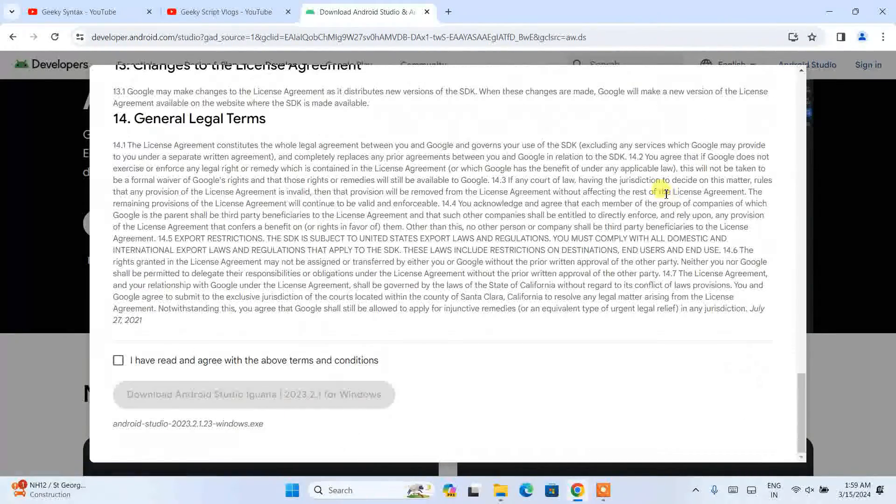
click(118, 360)
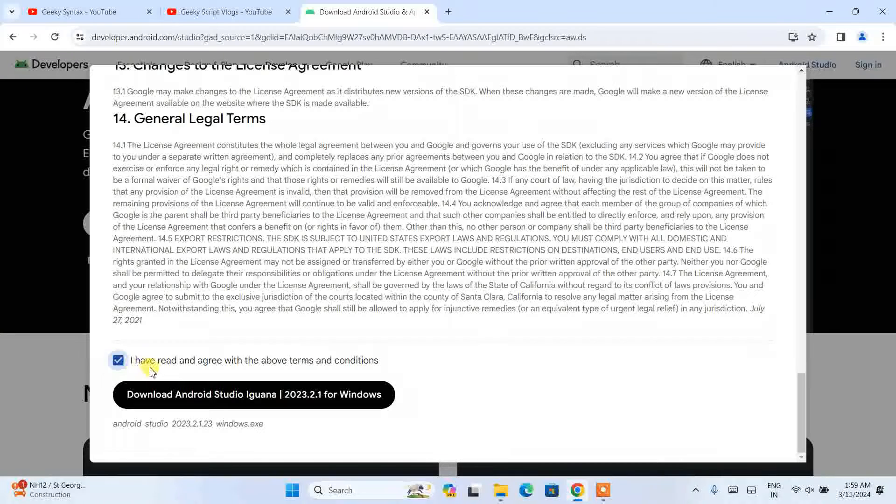
click(329, 393)
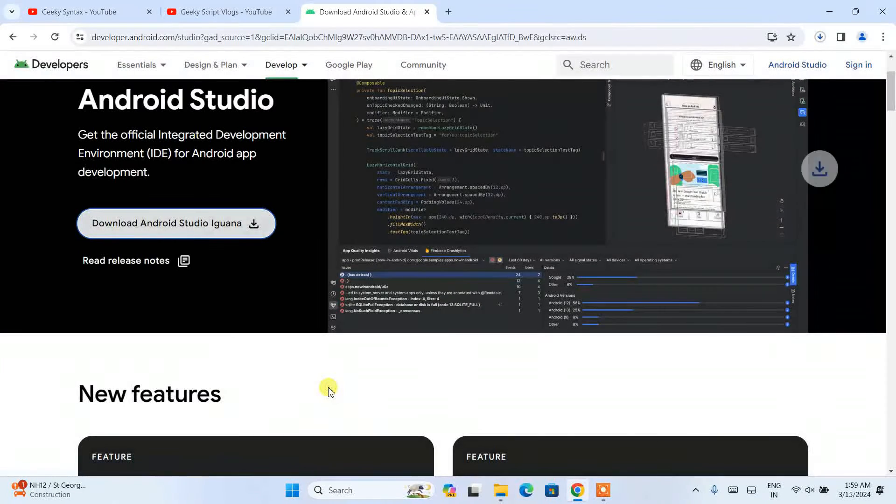
Cancel the running Android Studio installer download and minimize the browser
click(819, 37)
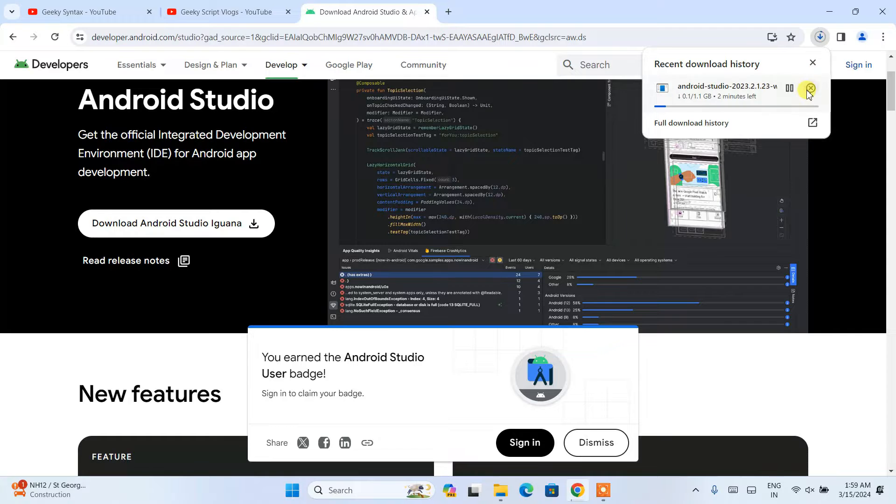
click(811, 88)
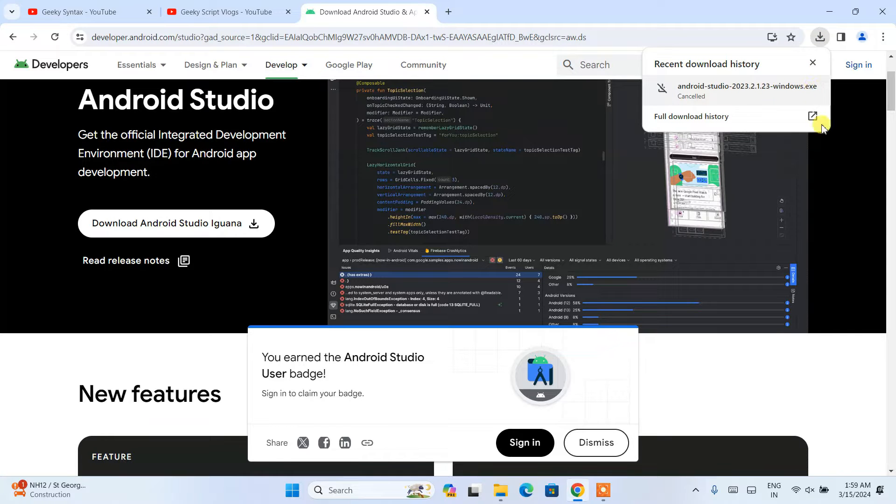
click(832, 13)
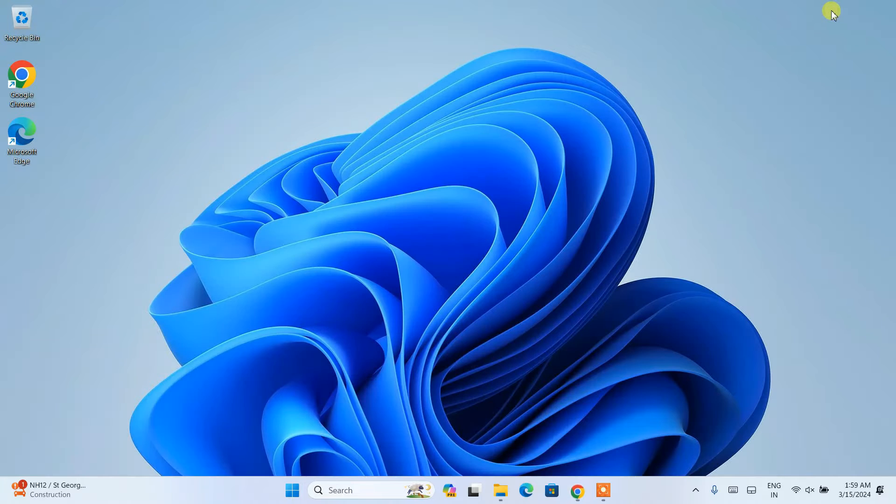
Run android-studio-2023.2.1.23-windows.exe from the Software folder in Downloads and minimize the file window
click(512, 495)
click(170, 130)
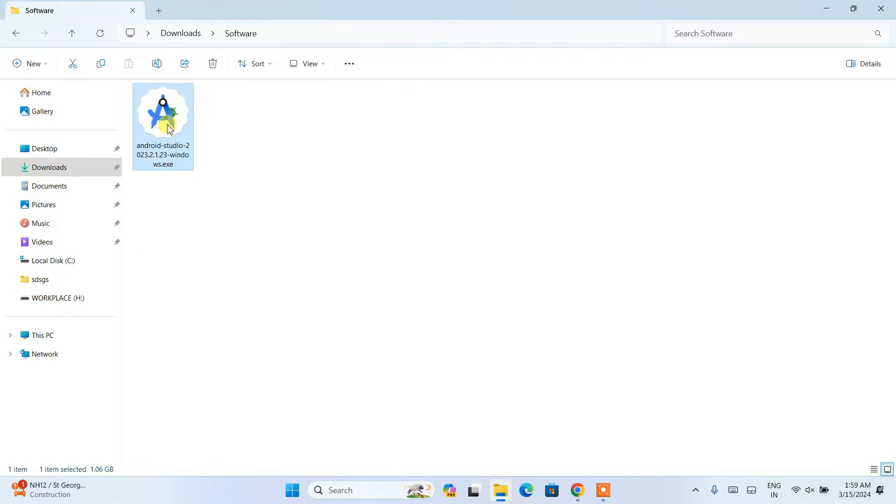
double_click(170, 130)
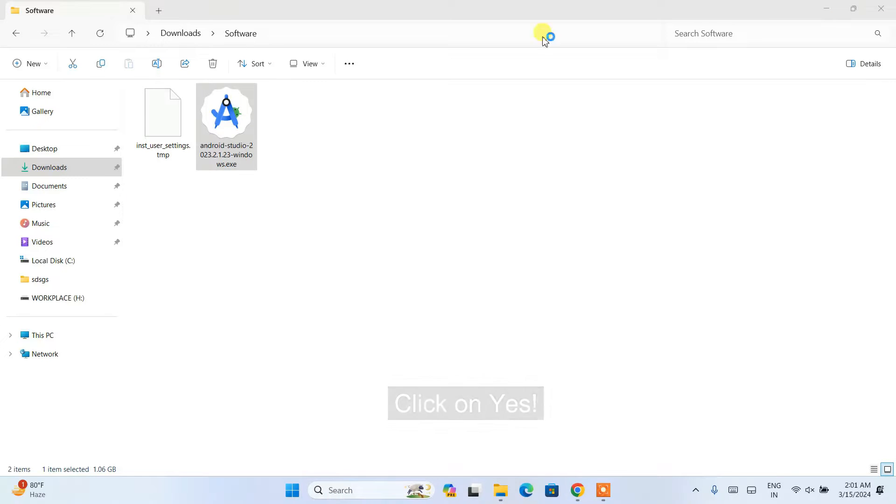
click(825, 9)
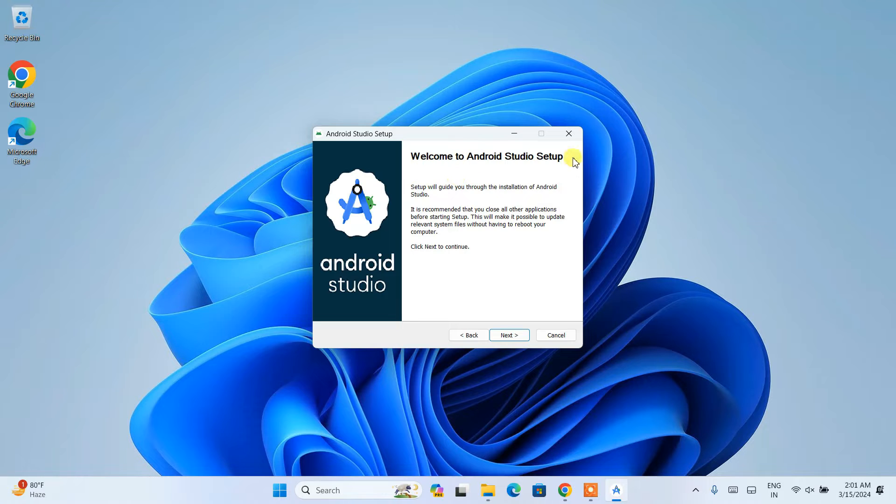
Start the Android Studio setup and exclude the Android Virtual Device component from the installation
click(510, 334)
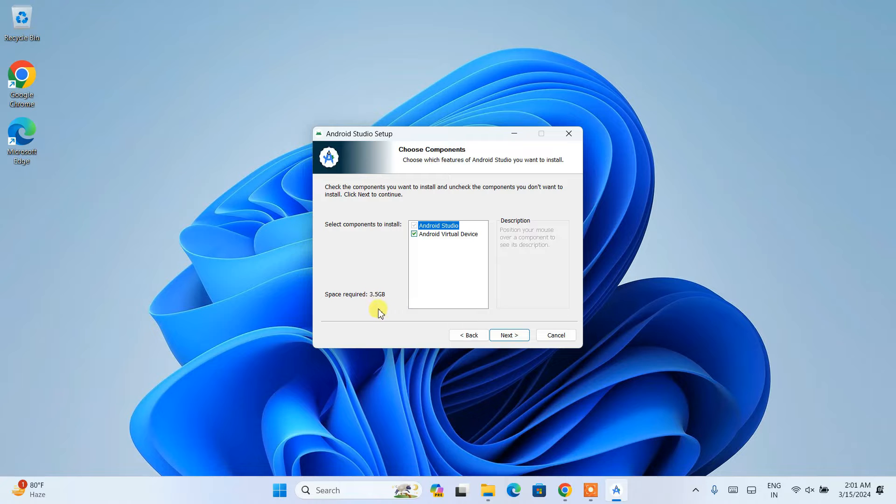
click(436, 234)
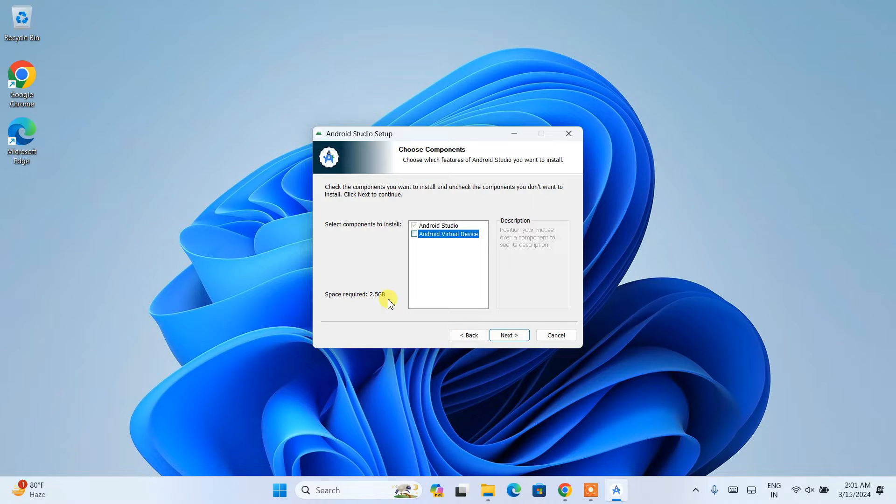
mouse_move(442, 236)
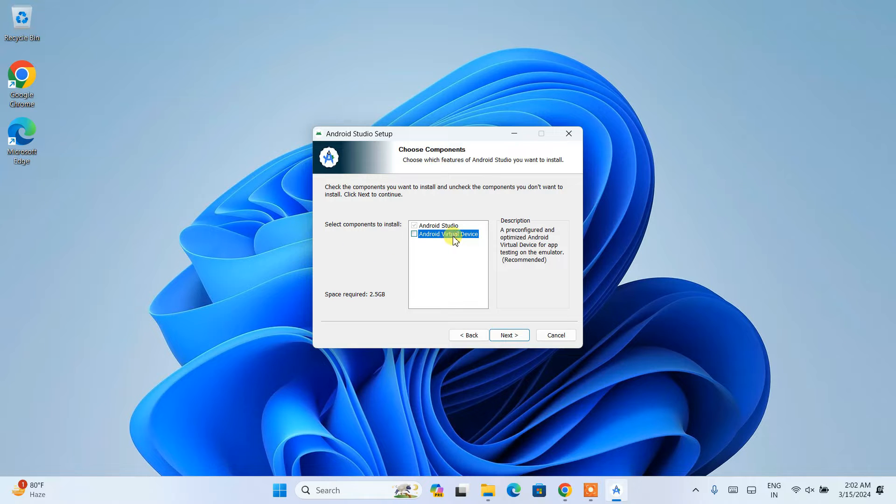
click(517, 339)
Install Android Studio to C:\Program Files\Android\Android Studio with the Start Menu folder Android Studio
drag(464, 220, 346, 232)
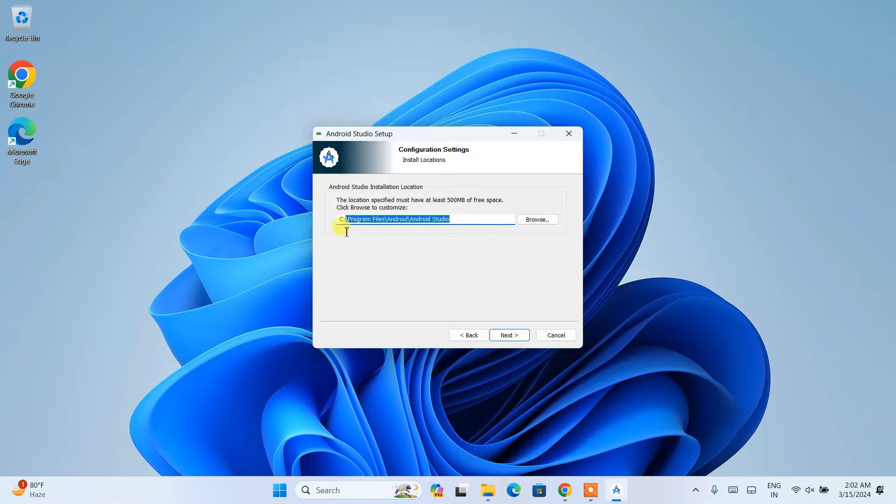
click(518, 336)
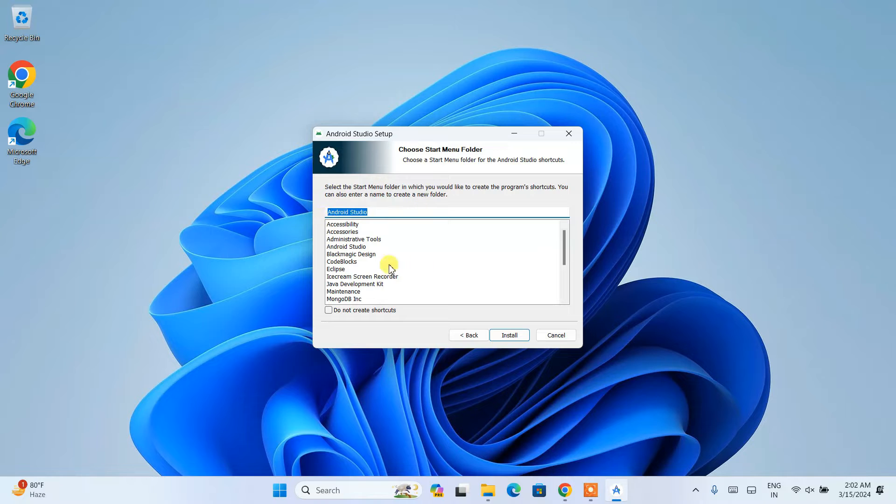
click(510, 335)
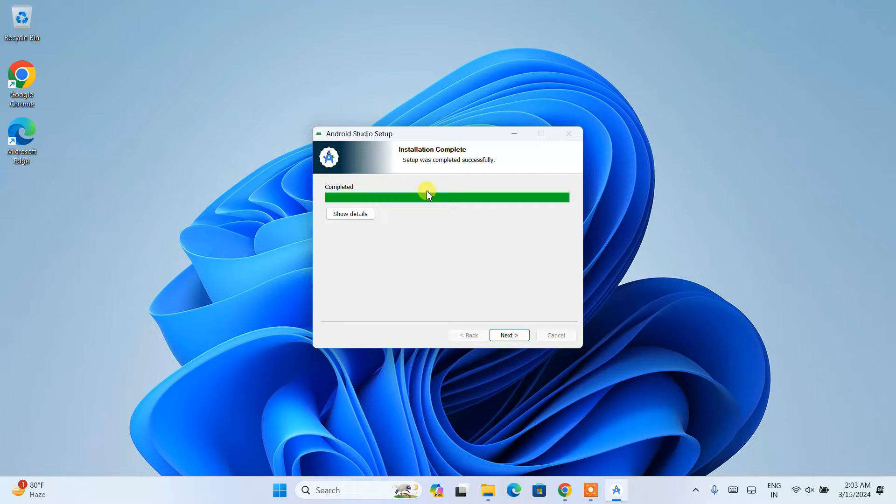
Finish the setup with Start Android Studio enabled and choose not to import settings
click(514, 334)
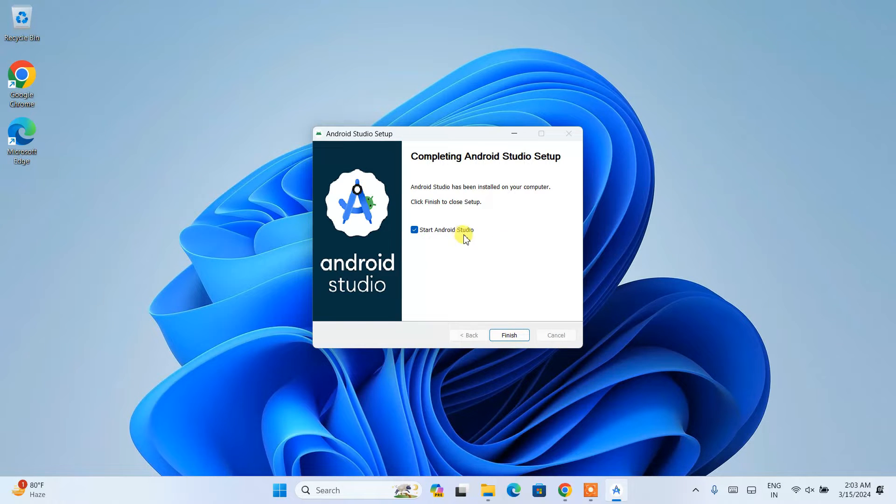
click(511, 337)
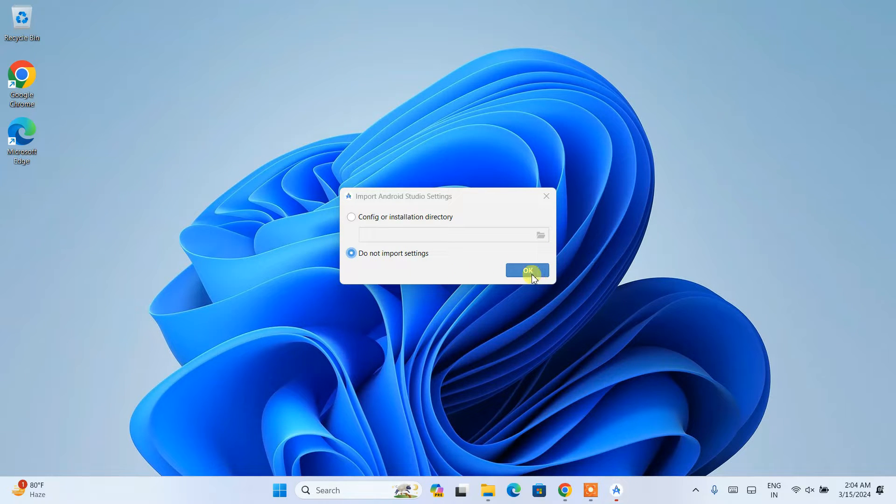
click(522, 269)
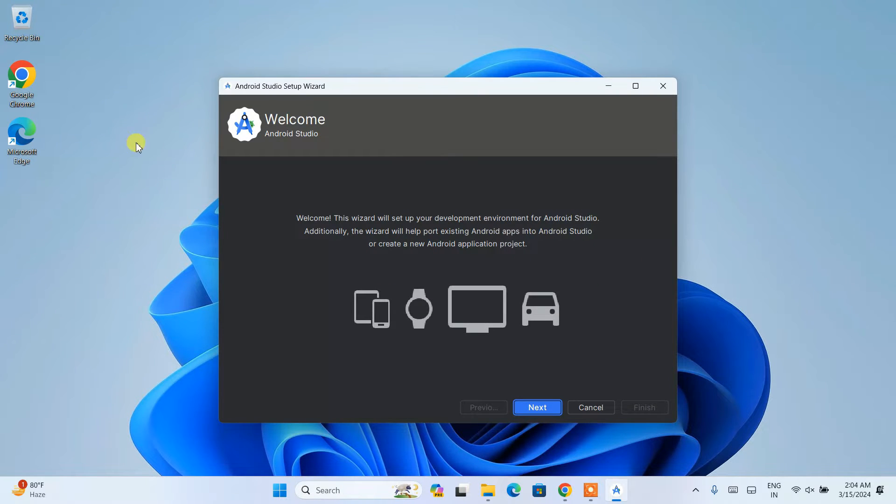
Choose the Custom install type in the Android Studio Setup Wizard
click(532, 412)
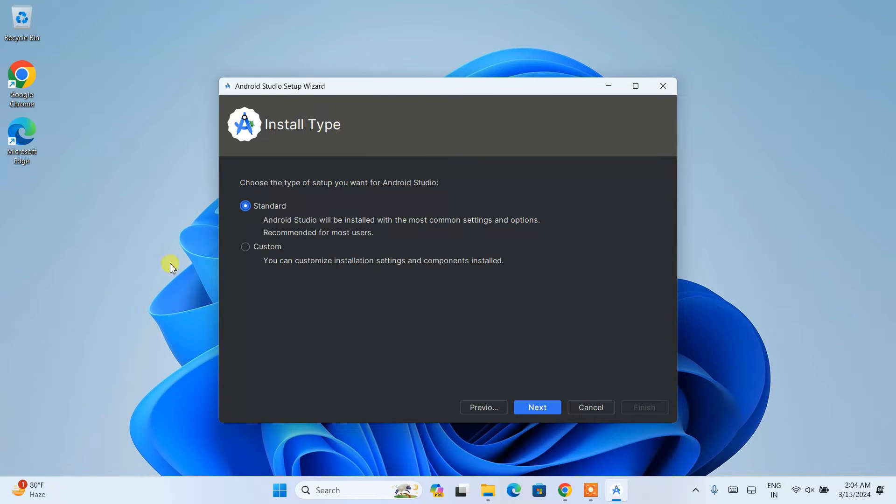
click(242, 247)
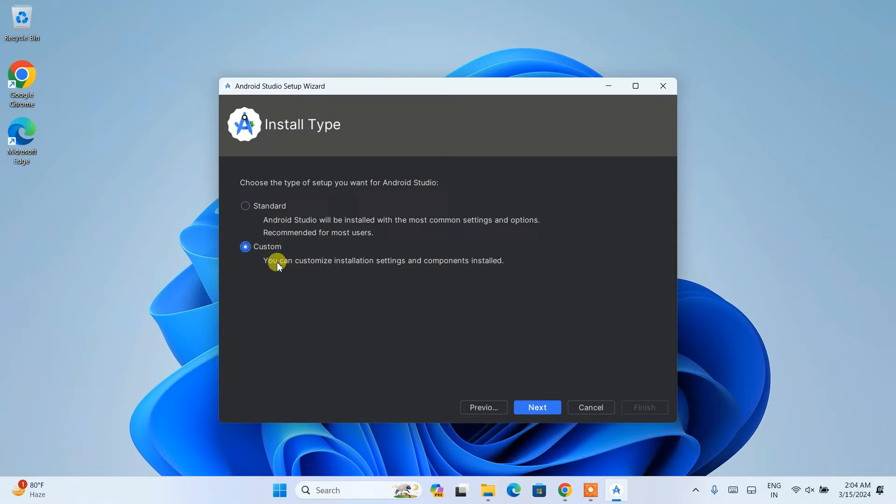
click(547, 407)
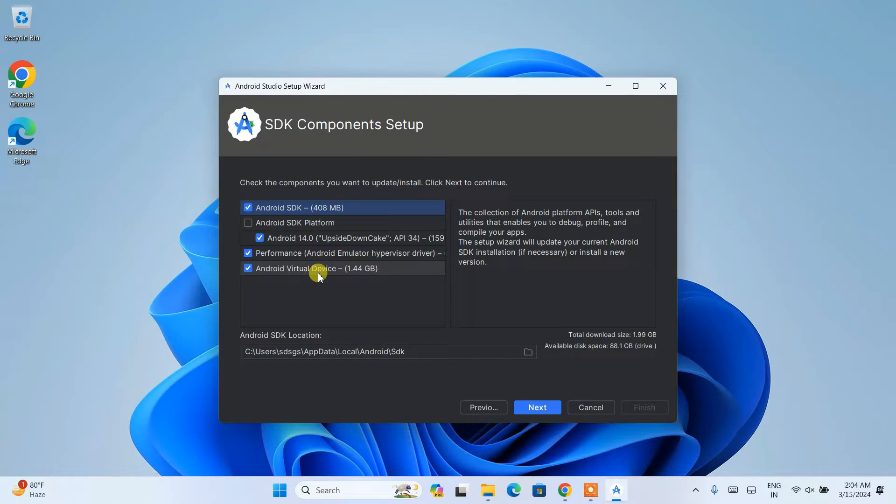
Exclude Android Virtual Device and Performance (Android Emulator hypervisor driver) from the SDK components and proceed through the wizard
click(248, 270)
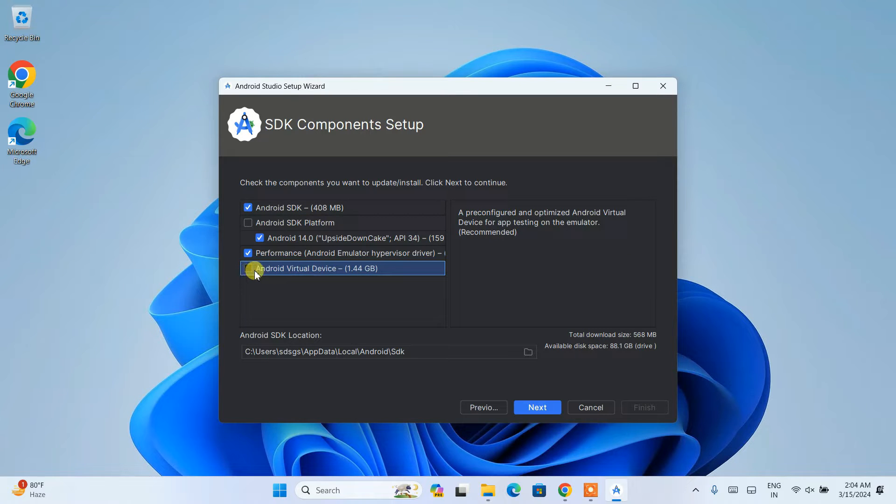
click(248, 253)
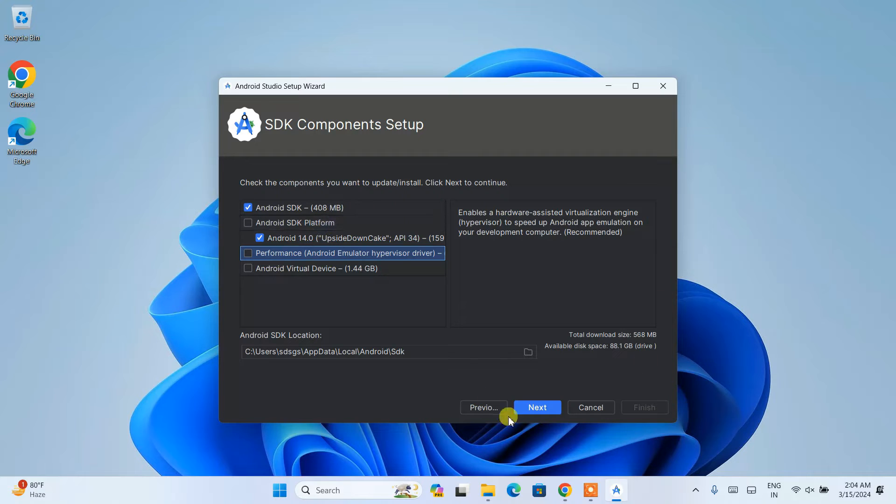
click(538, 407)
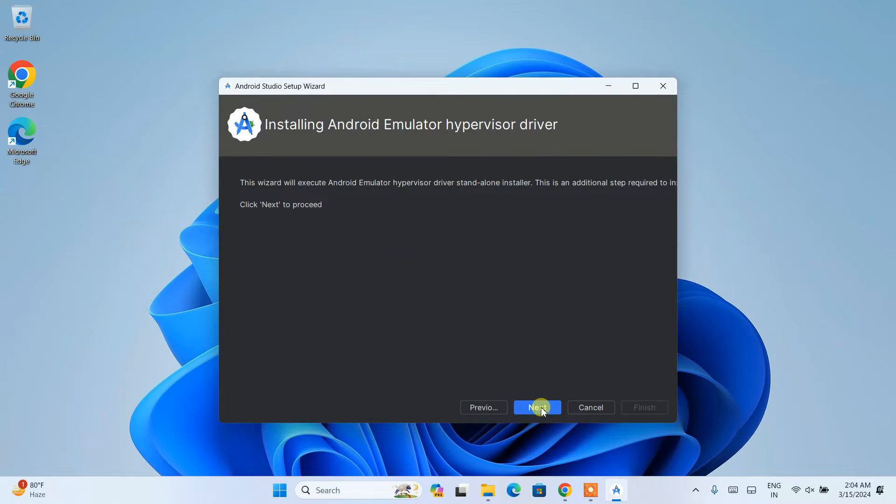
click(534, 408)
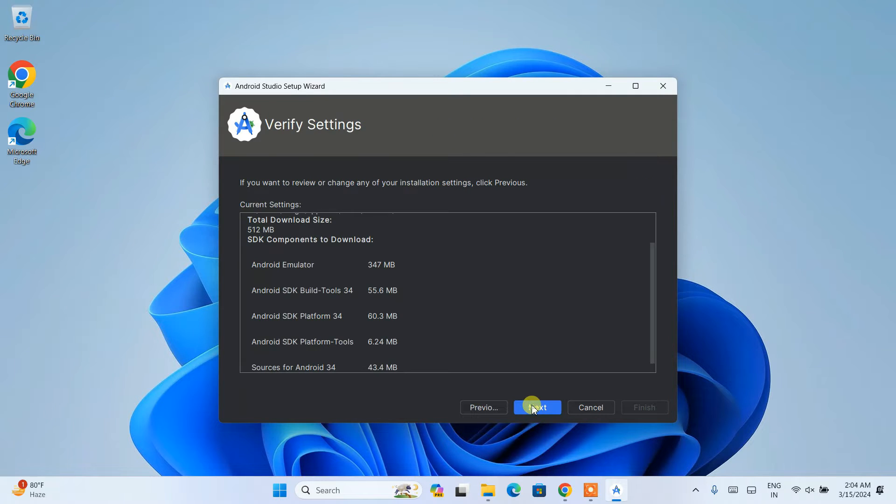
Review the chosen settings, accept the android-sdk-license and android-sdk-arm-dbt-license agreements, and start downloading the components
scroll(583, 311, down, 1)
scroll(582, 308, up, 3)
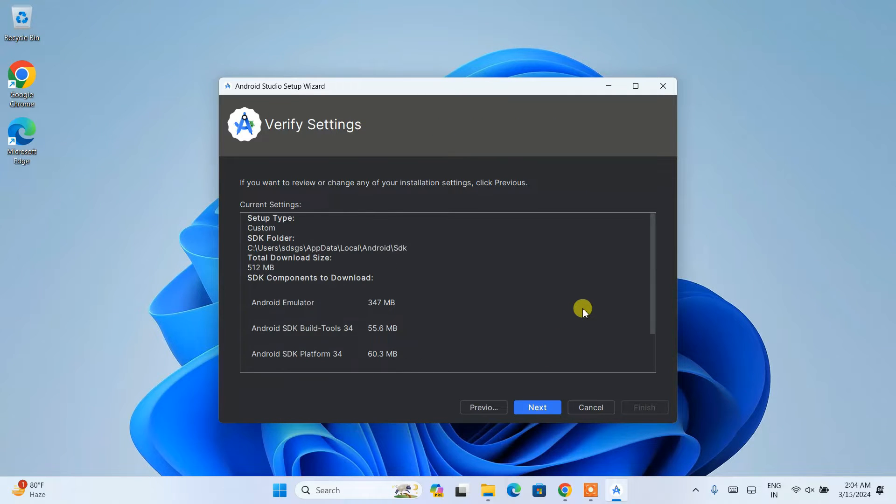
click(547, 408)
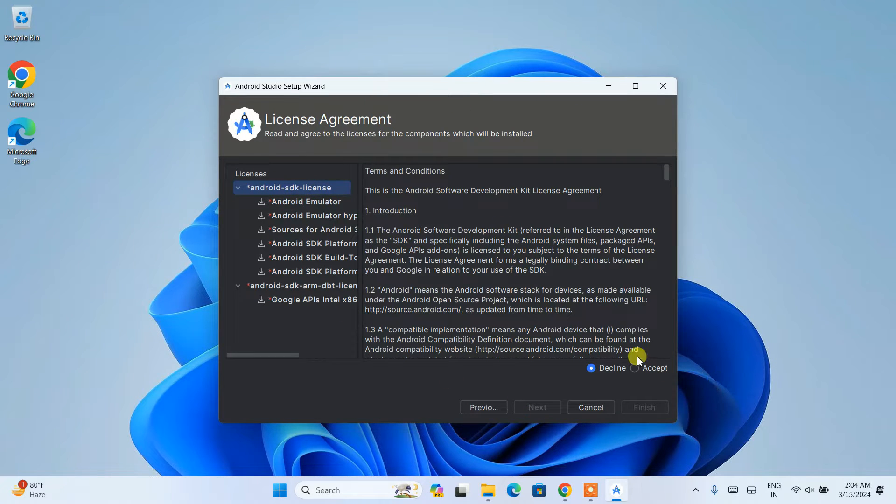
click(643, 368)
click(312, 287)
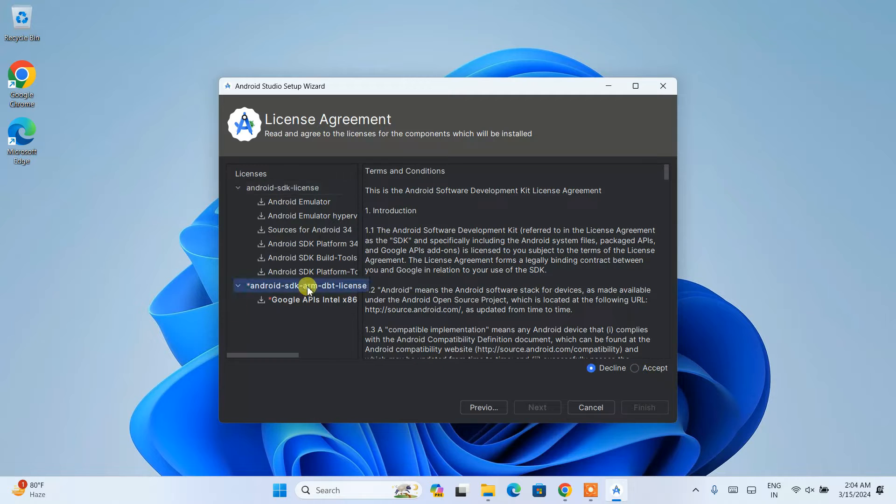
click(647, 369)
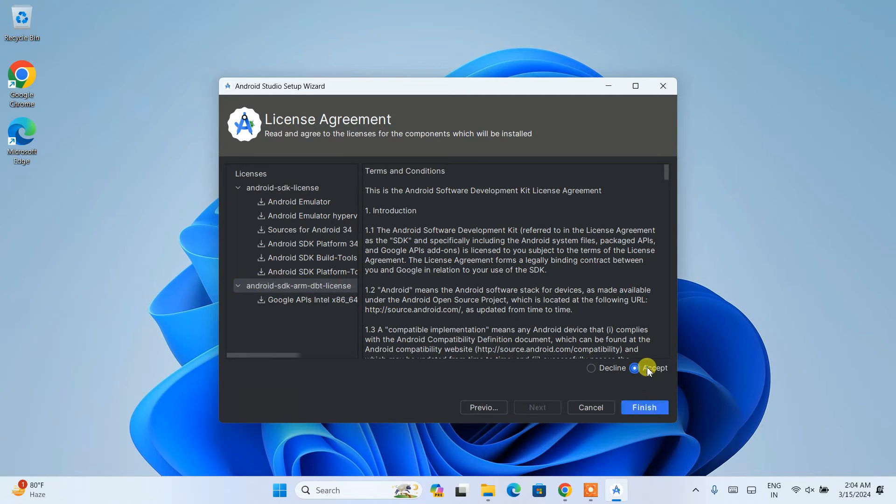
click(639, 407)
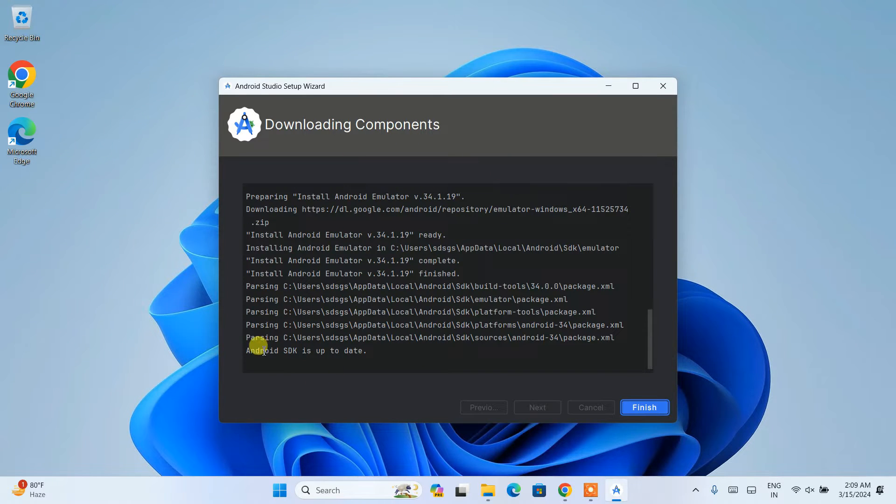
Check the end of the component download log and finish the setup wizard
drag(263, 354, 434, 353)
click(425, 357)
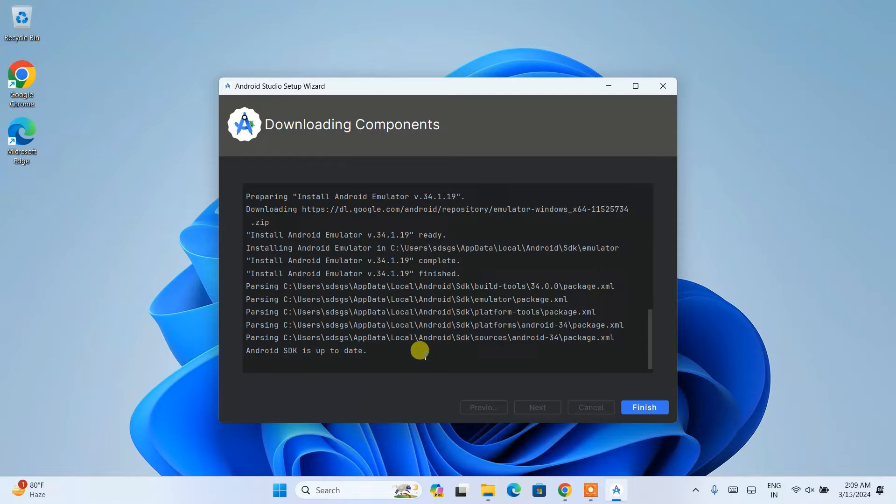
click(648, 407)
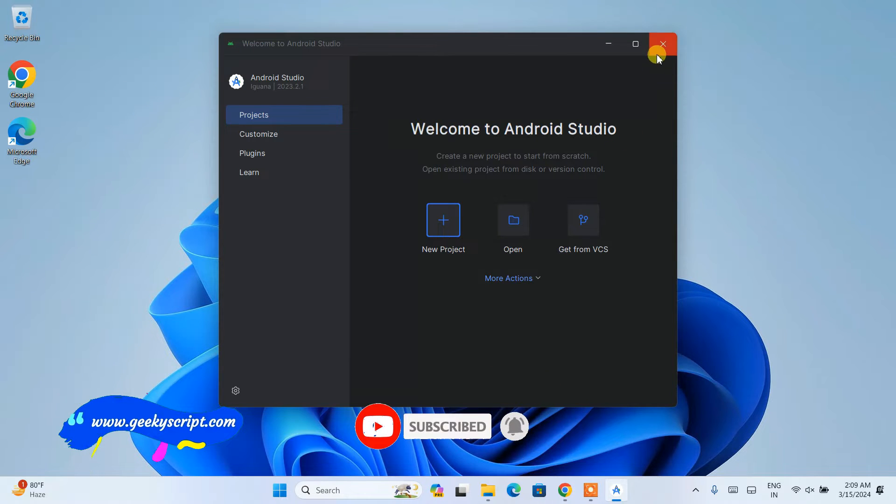
Maximize the welcome window and start a new Phone and Tablet project from the Empty Activity template, named HelloAndroid
click(642, 46)
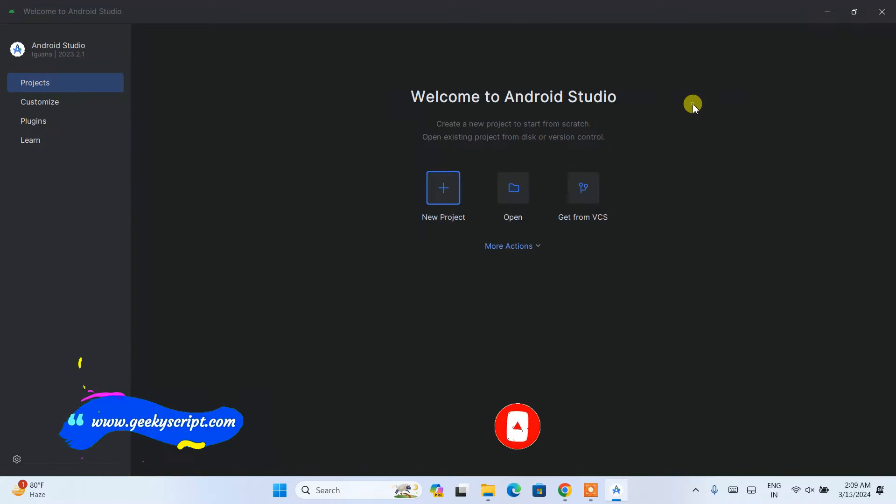
click(446, 188)
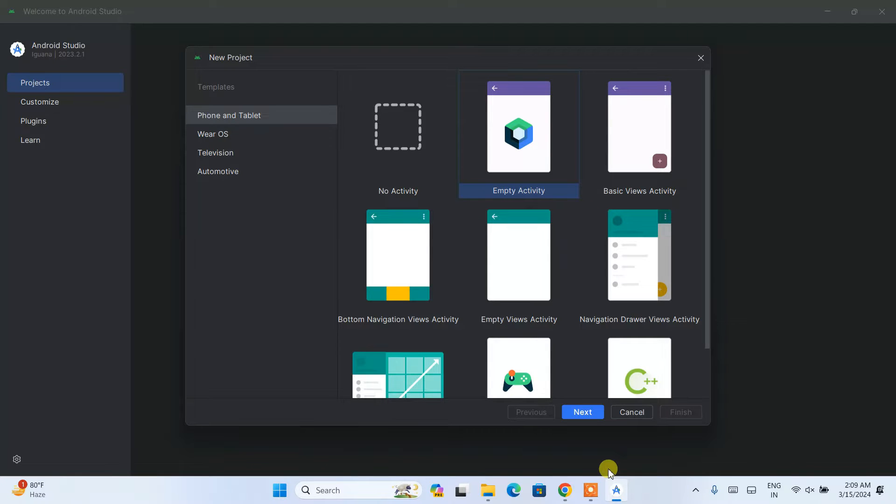
click(583, 413)
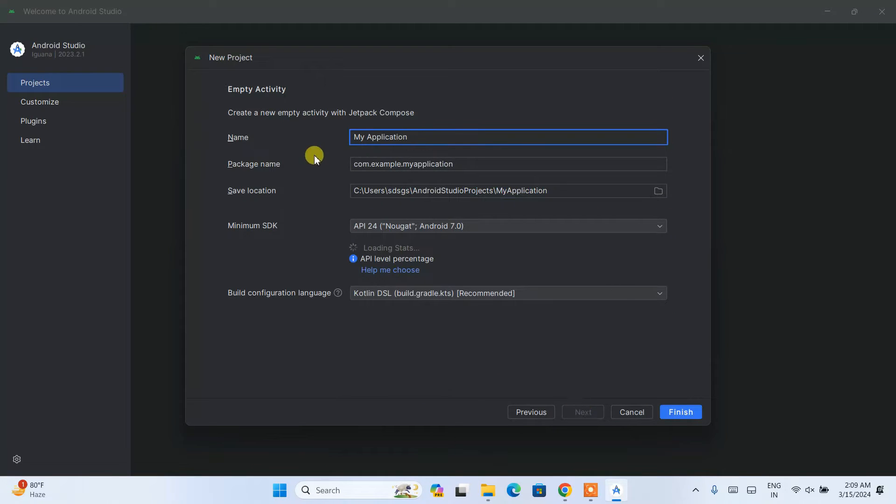
drag(434, 137, 288, 135)
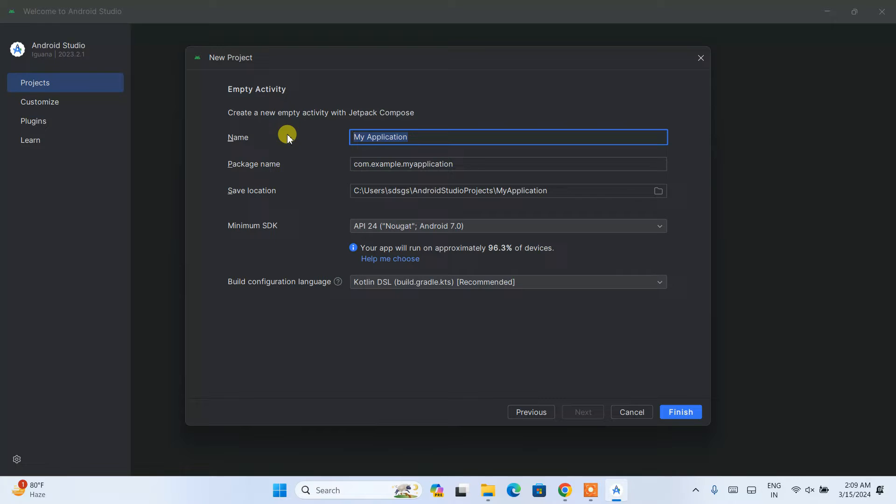
text(HelloAndroid)
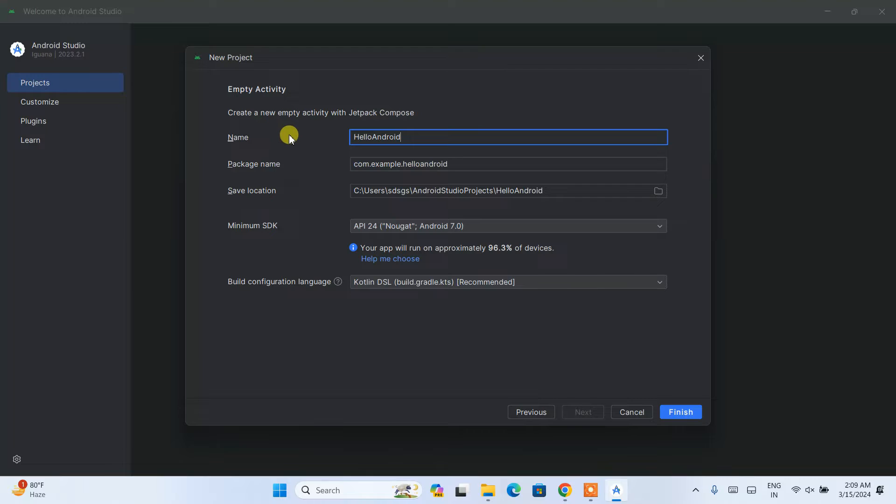
Review the package name and save location, keep API 24 and Kotlin DSL, and create the project
drag(468, 163, 356, 154)
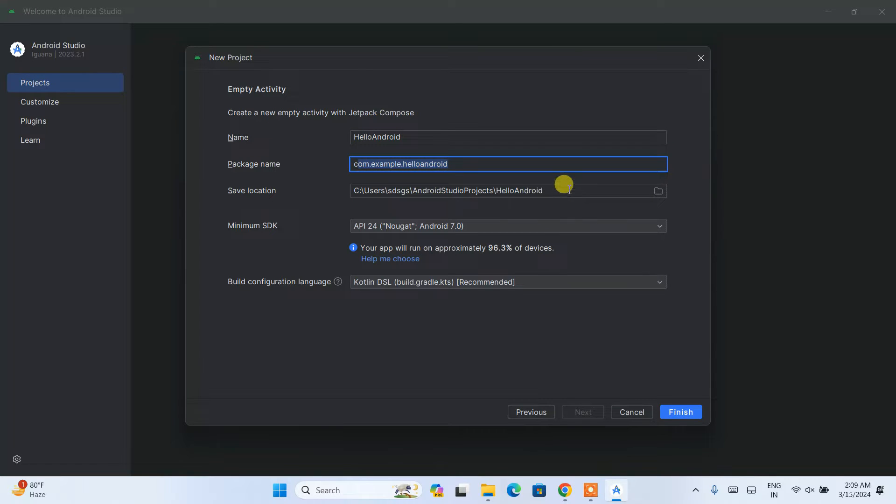
drag(564, 184, 354, 181)
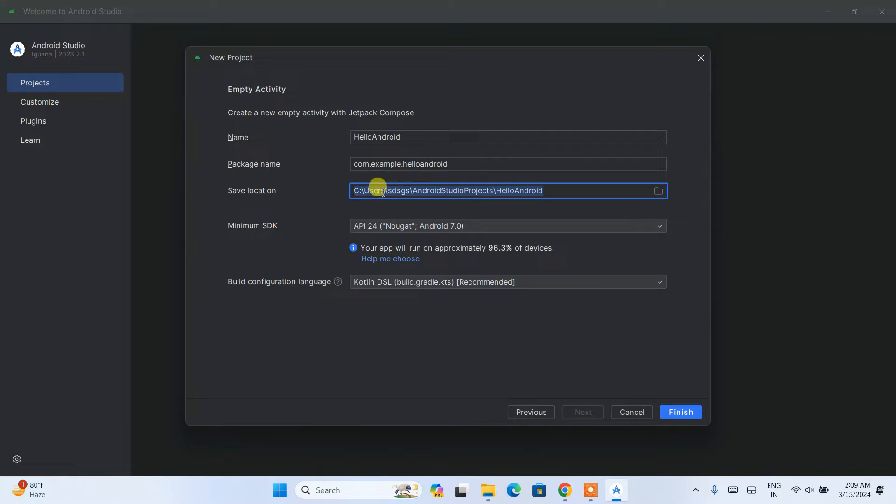
click(434, 185)
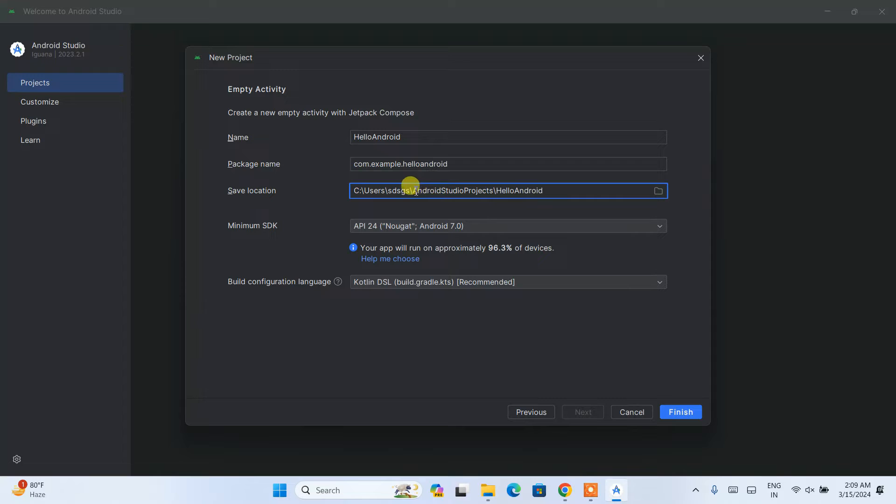
drag(544, 192, 497, 191)
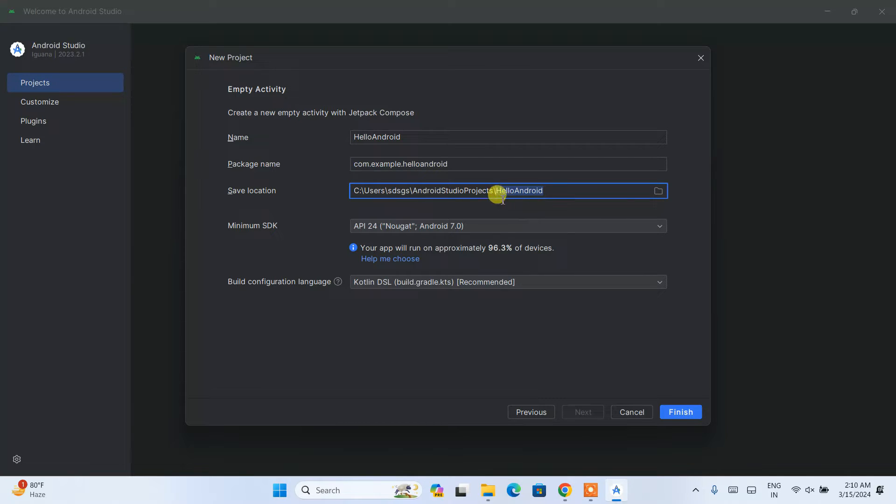
click(530, 191)
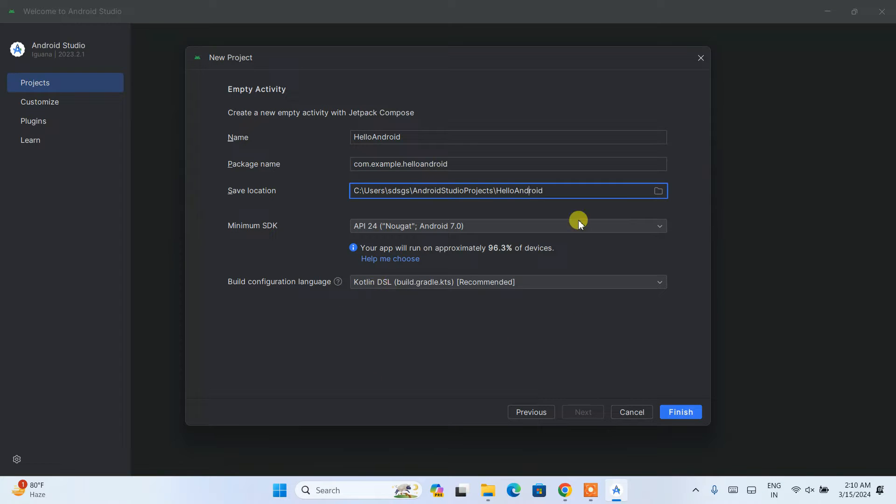
click(680, 411)
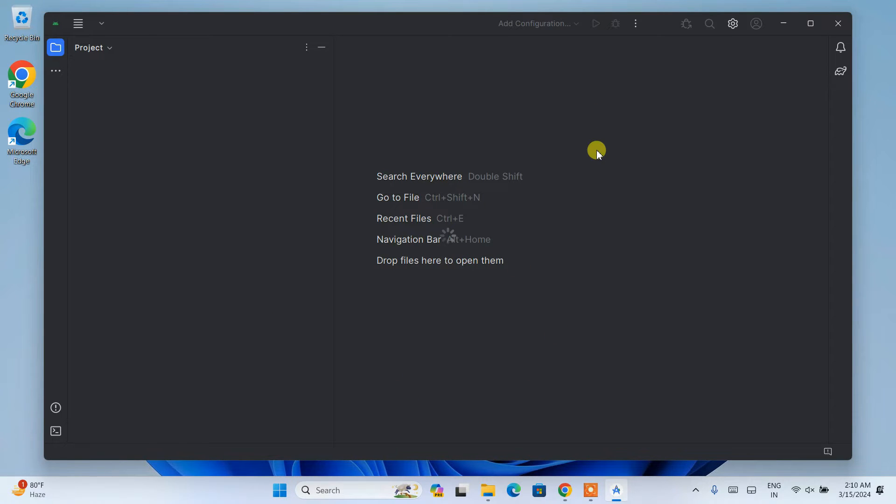
Maximize the project window, expand app, kotlin+java and com.example.helloandroid in the project tree, and look over the code in MainActivity.kt
click(811, 24)
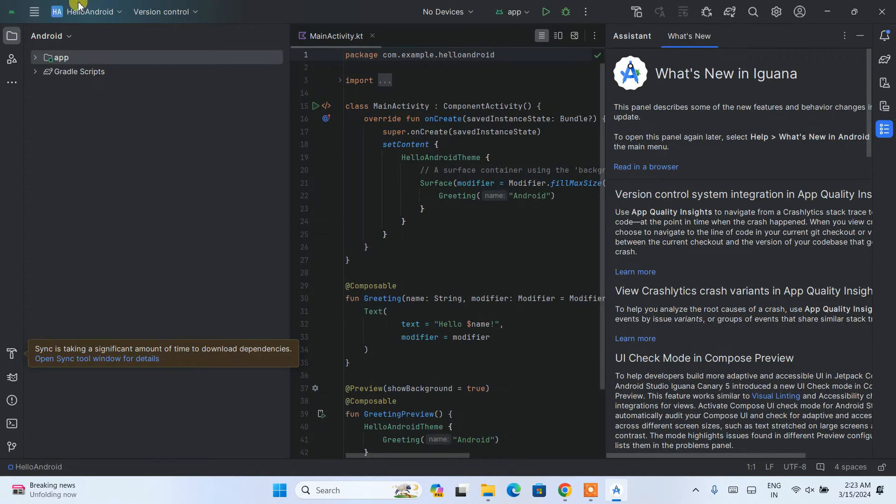
click(35, 58)
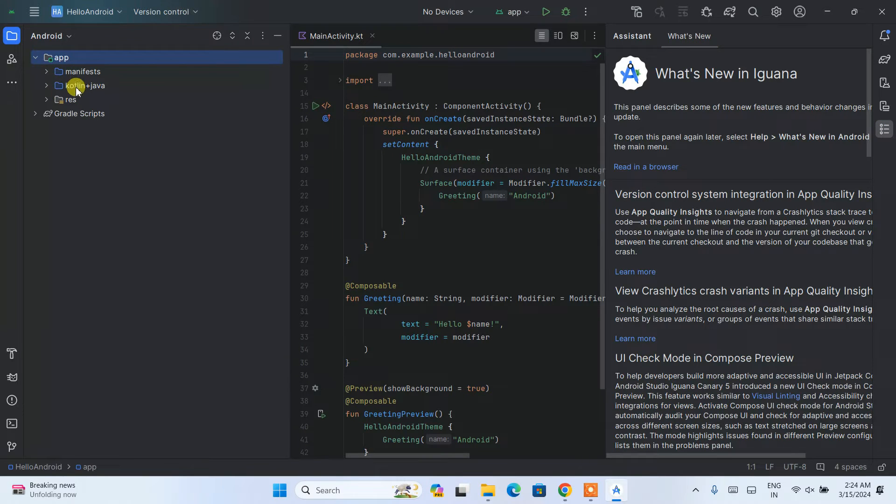
click(46, 86)
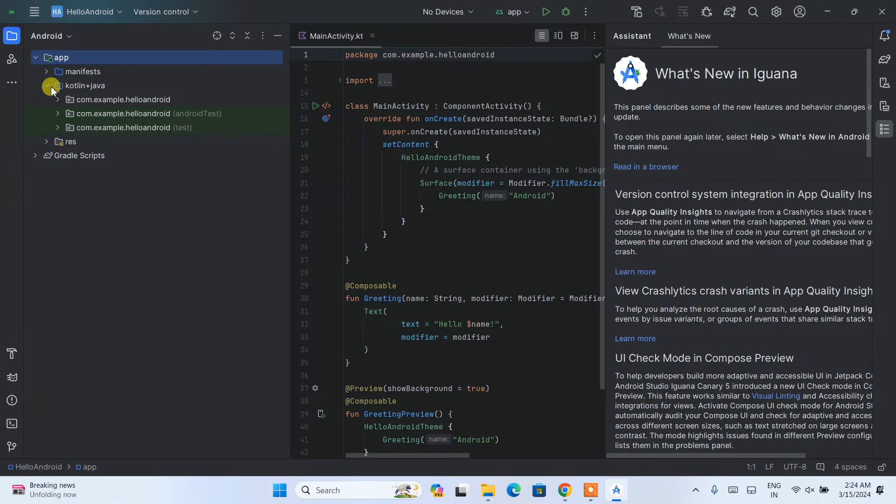
click(131, 102)
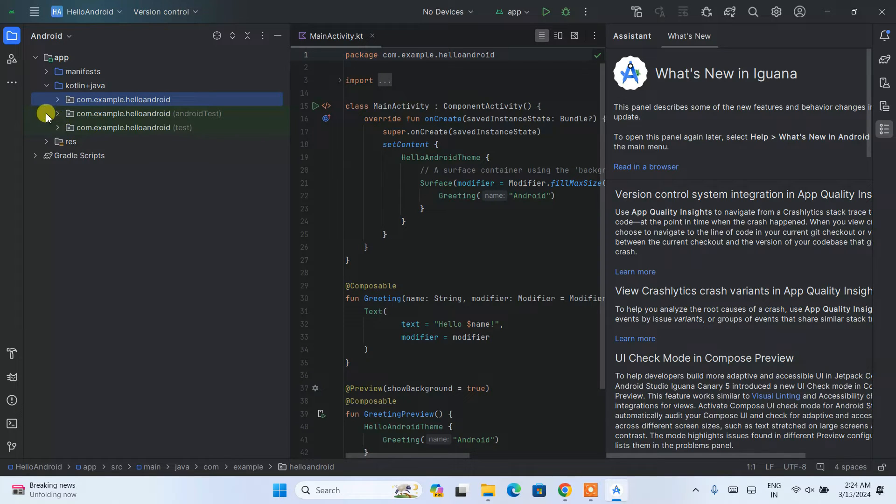
click(59, 101)
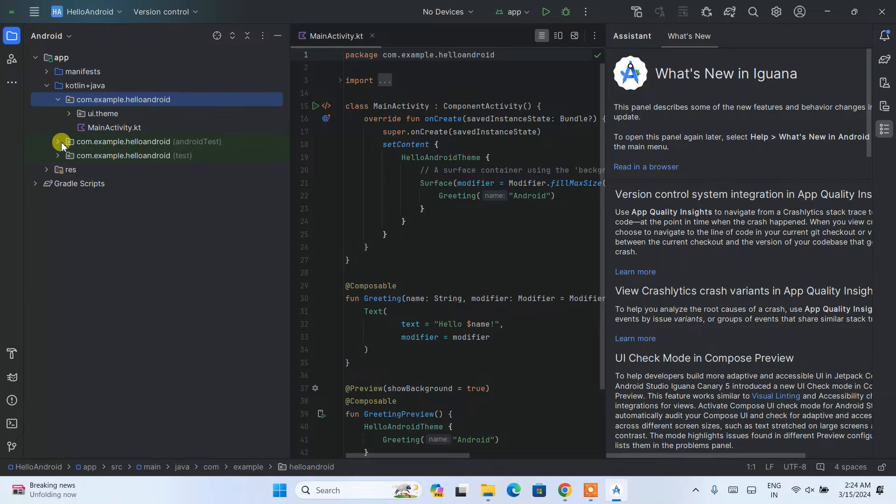
click(119, 129)
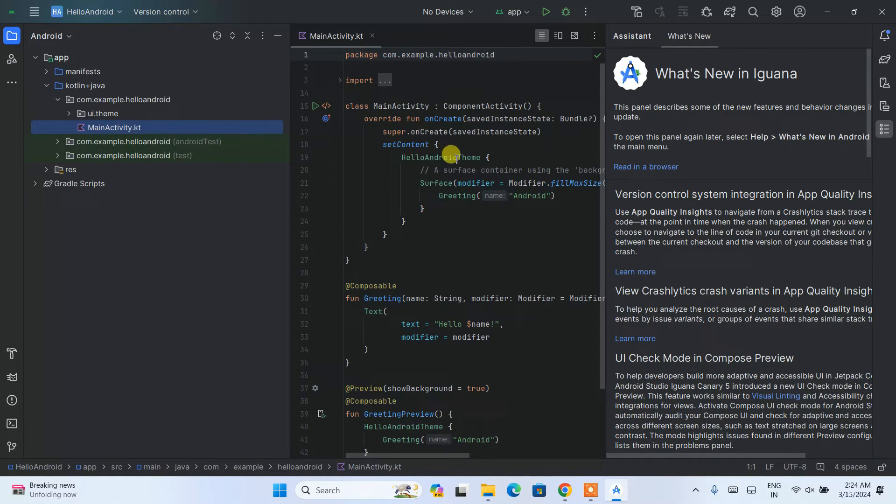
drag(393, 78, 495, 275)
click(511, 310)
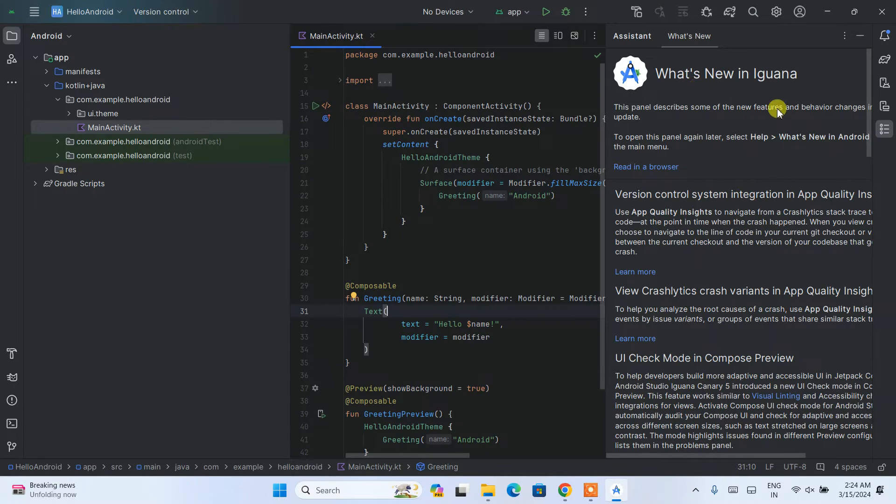
Skim the What's New in Iguana notes, hide the Assistant pane and return to the code editor
scroll(766, 198, down, 6)
scroll(767, 204, up, 6)
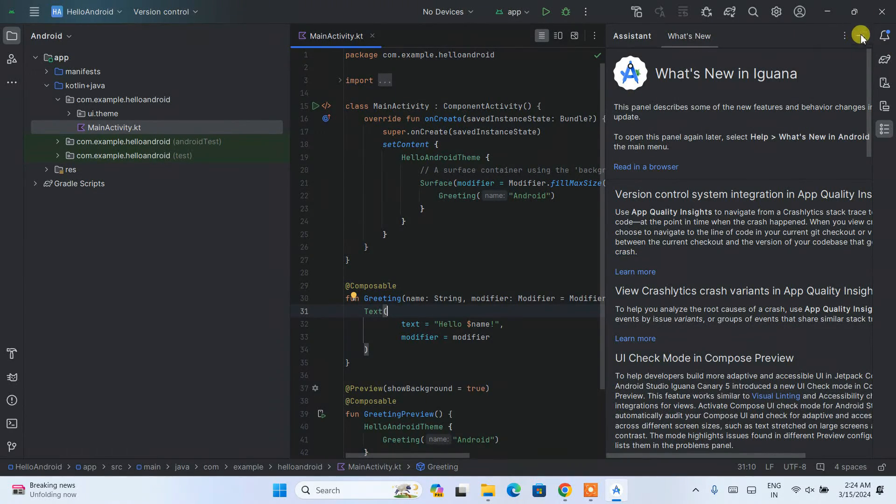
click(860, 37)
click(750, 119)
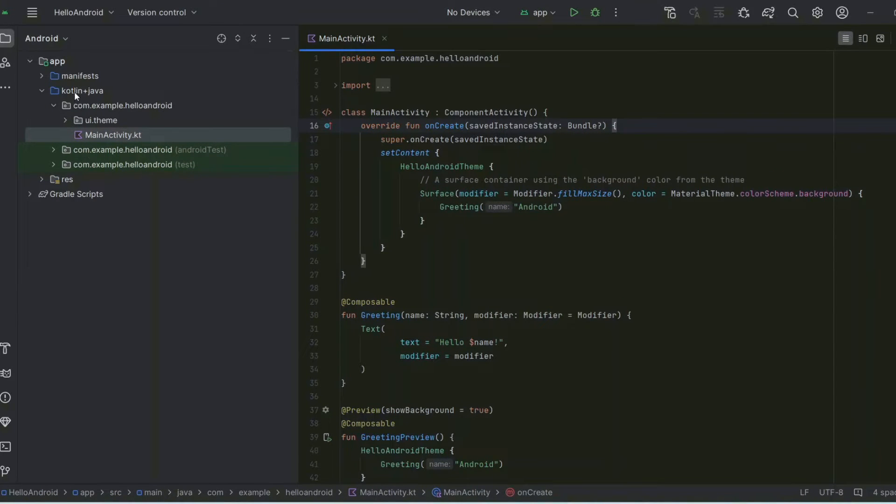
Select MainActivity.kt in the project tree and narrow the project pane to widen the code editor
click(74, 91)
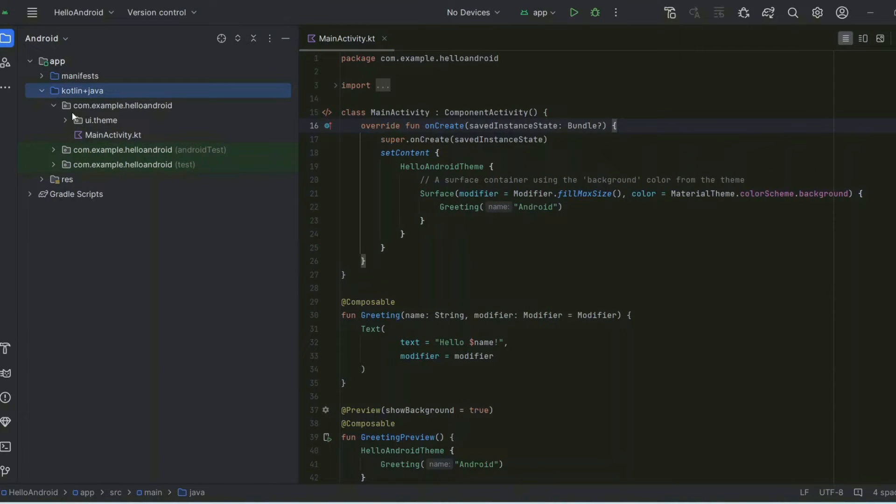
click(100, 135)
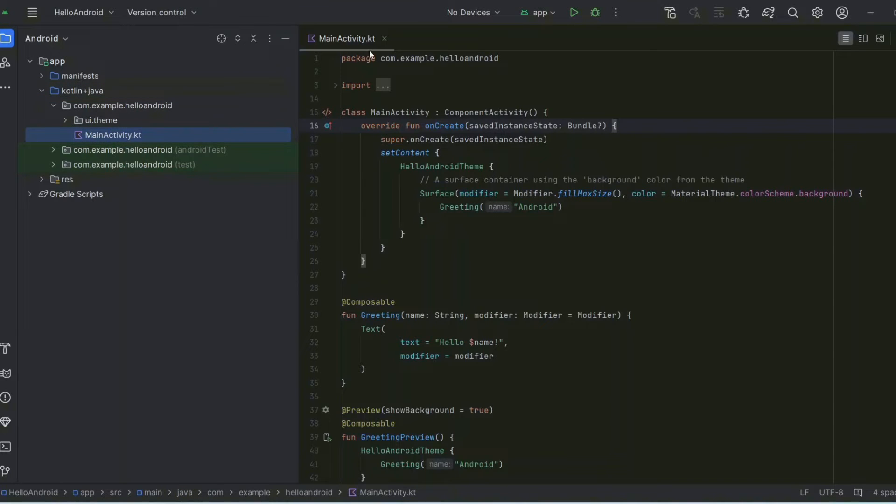
click(557, 140)
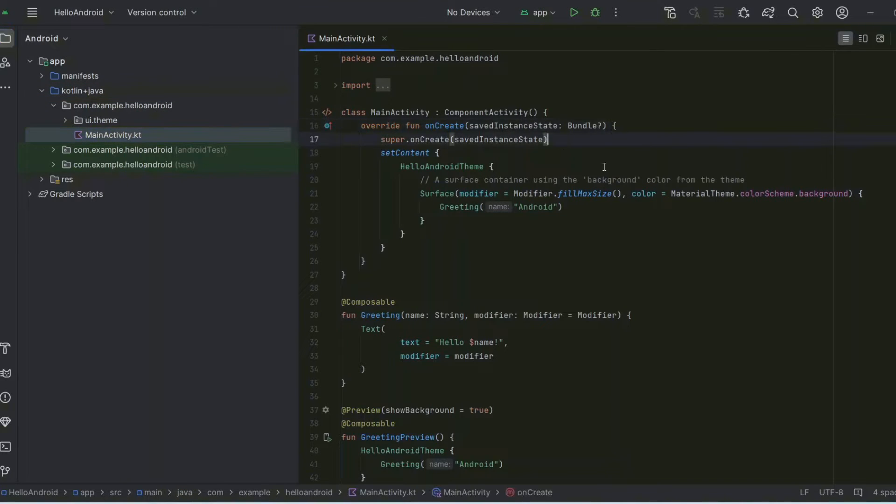
drag(296, 265, 180, 271)
drag(507, 369, 381, 71)
click(529, 345)
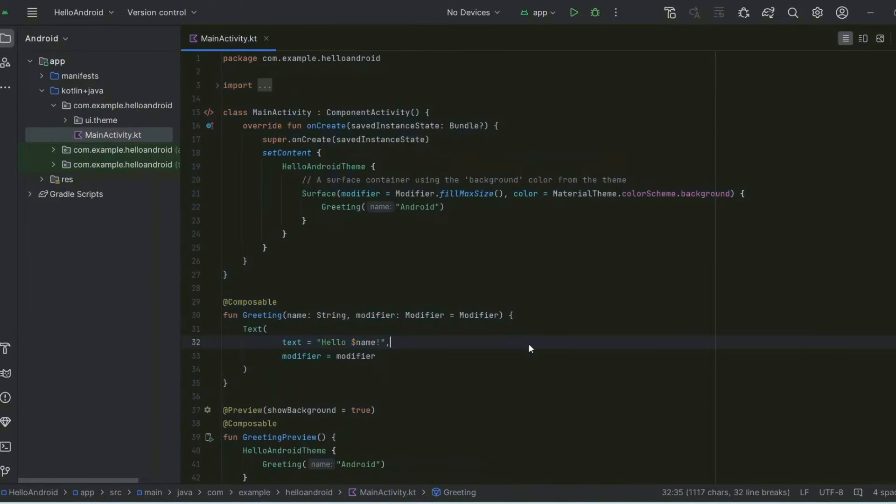
Show MainActivity.kt in split code and preview view, build and refresh the GreetingPreview, and dismiss the Build Analyzer notice
click(863, 39)
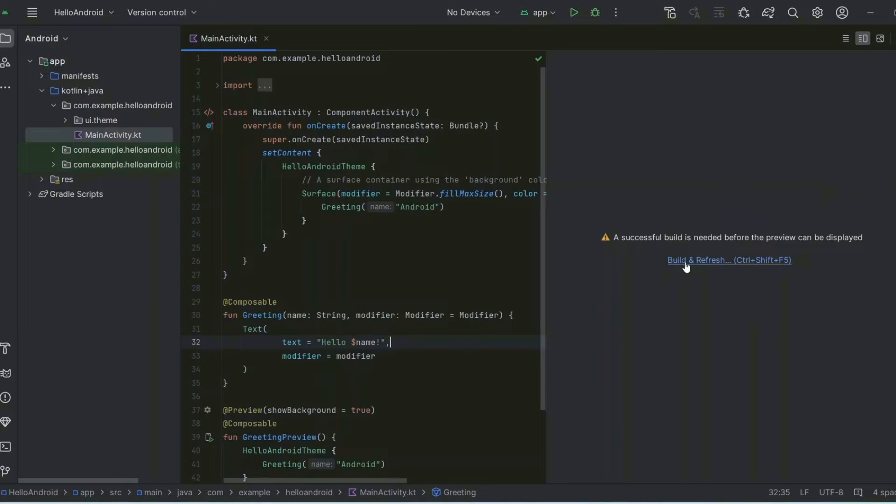
click(721, 263)
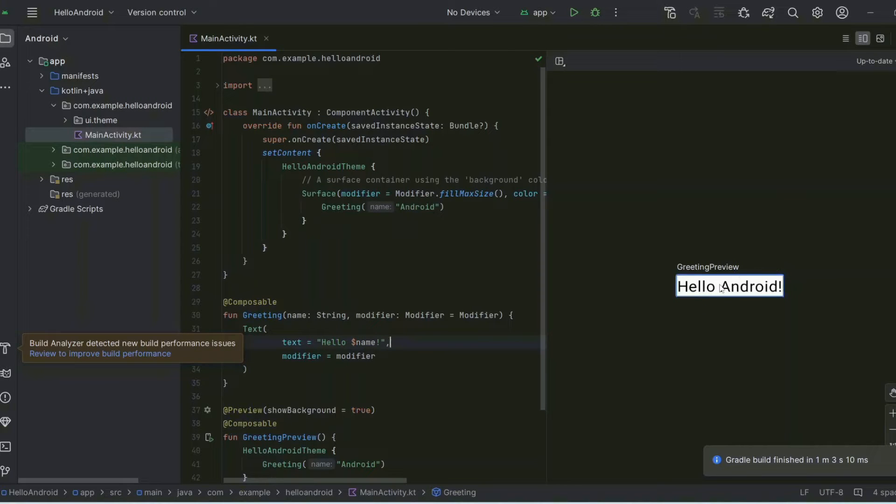
click(58, 318)
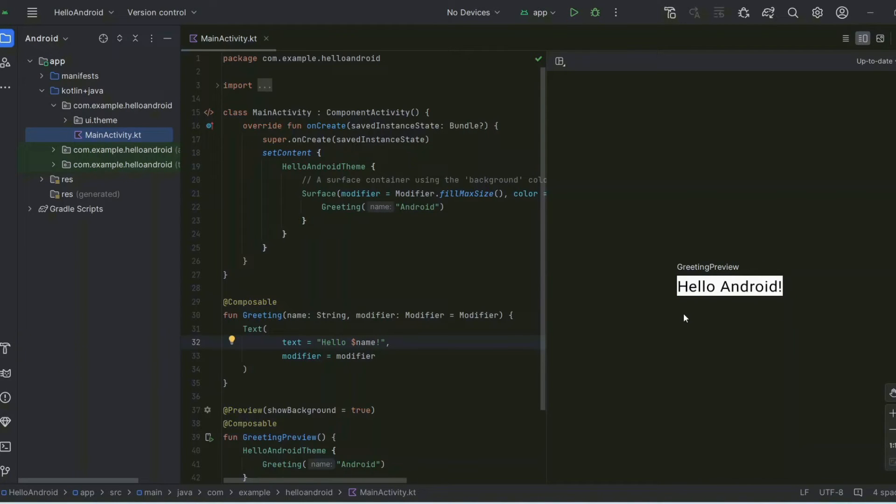
click(438, 292)
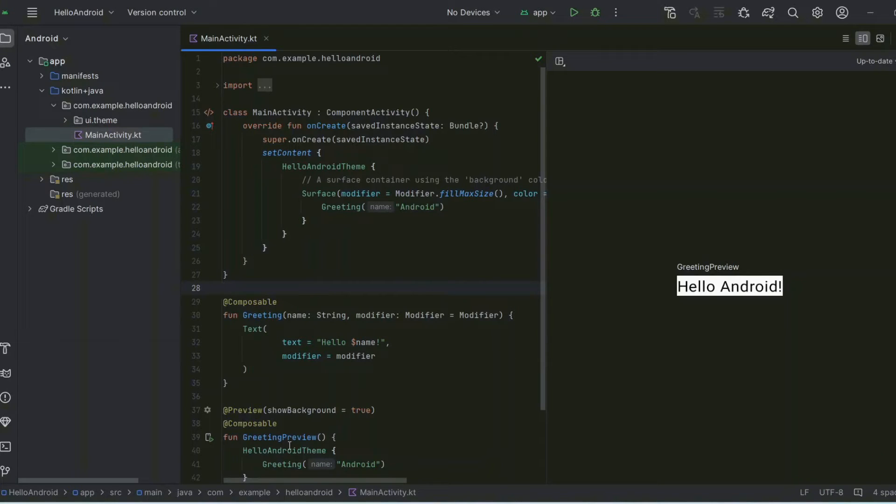
In the Greeting composable of MainActivity.kt, replace the word Hello with Hi in the text string before $name
click(331, 260)
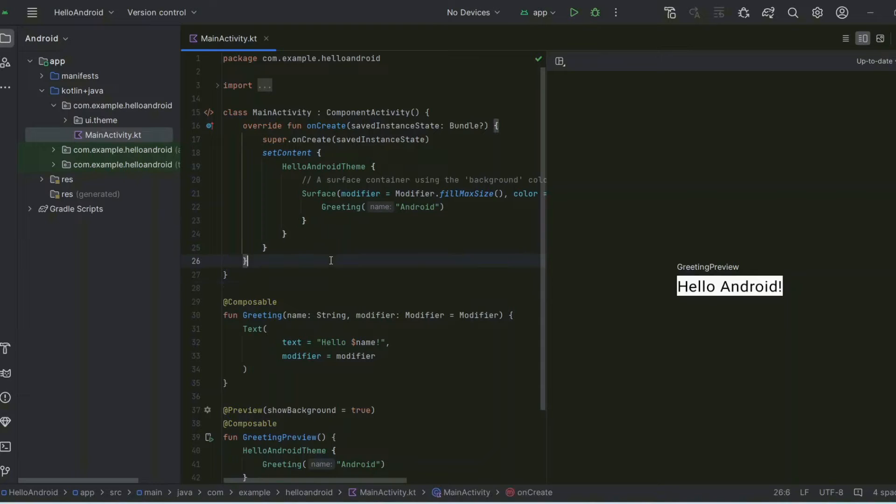
click(370, 239)
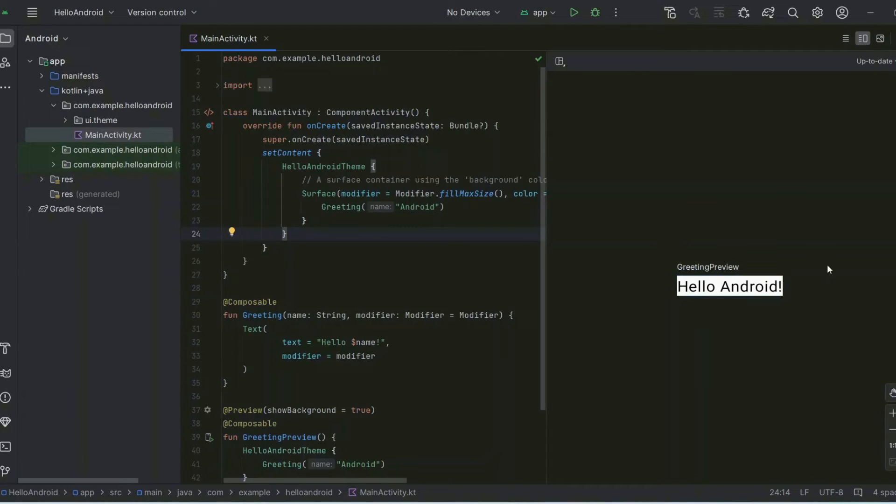
scroll(366, 387, down, 5)
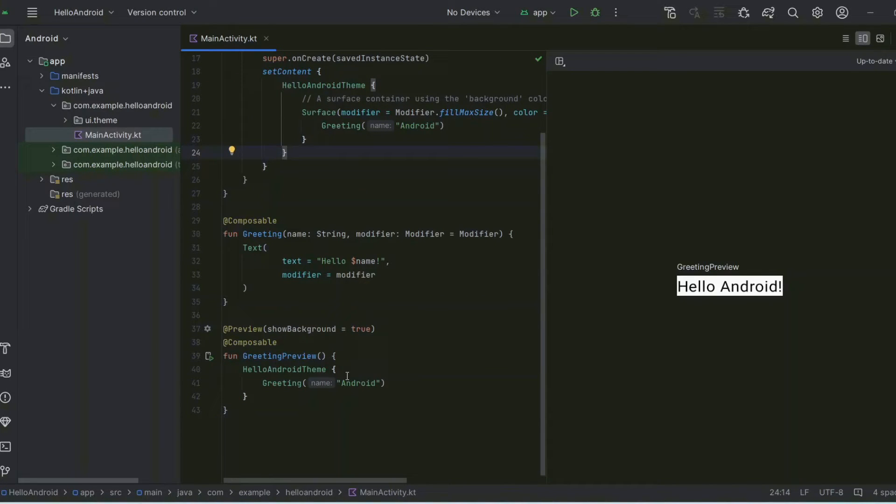
drag(327, 261, 377, 261)
click(354, 262)
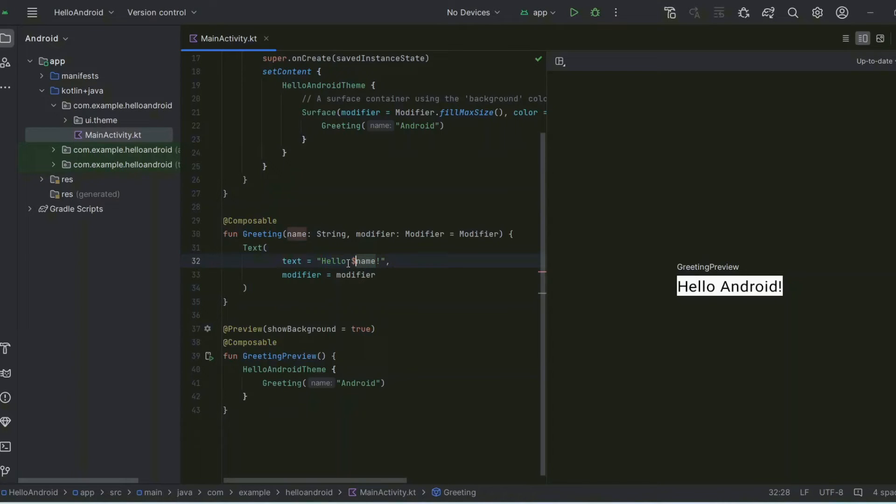
double_click(332, 261)
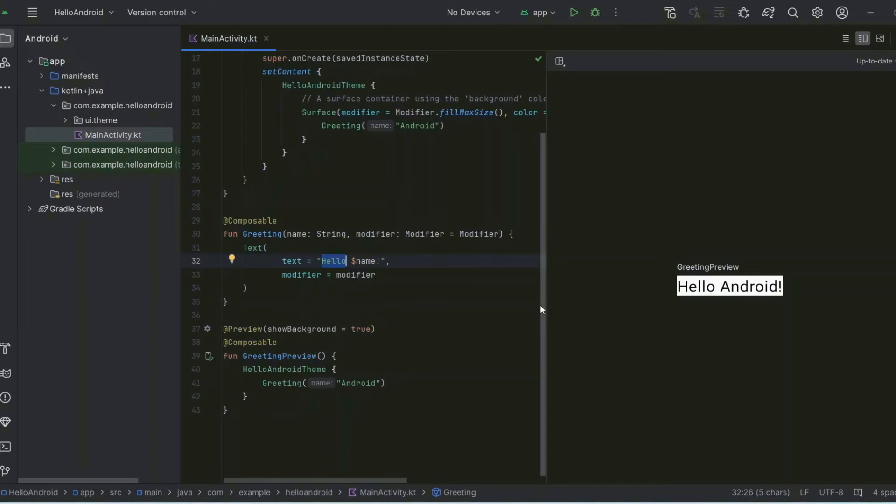
text(Hi)
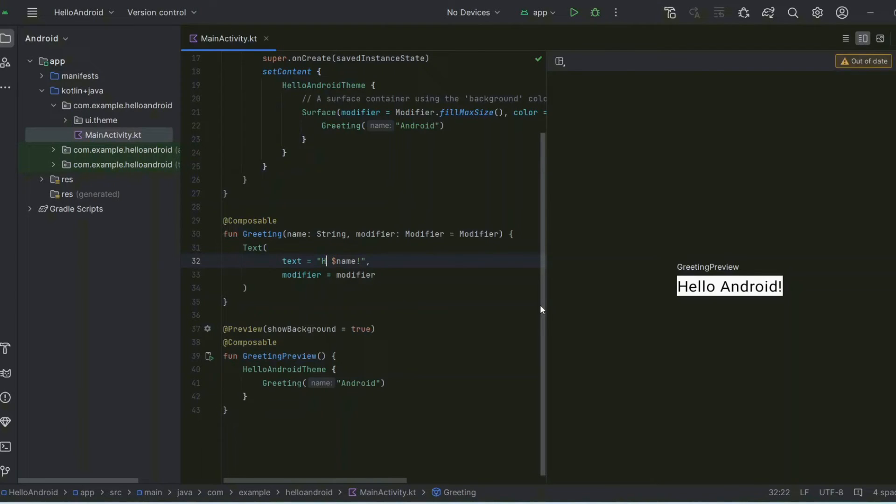
click(413, 245)
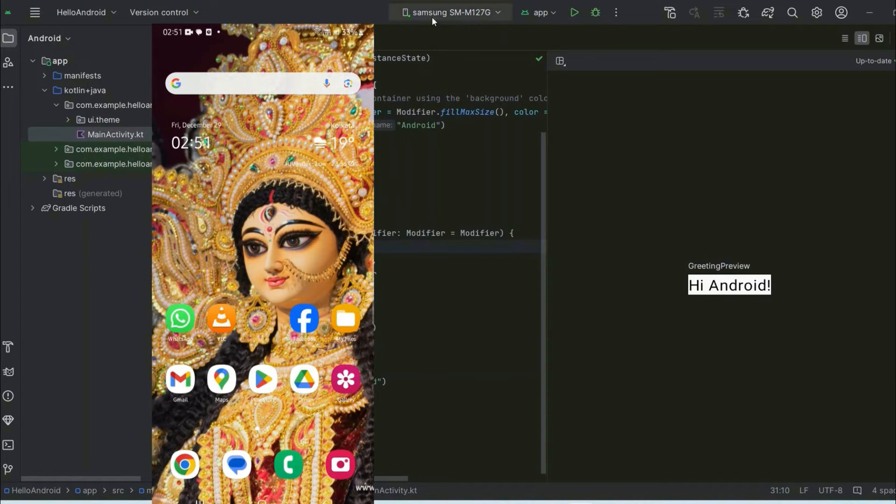
Run the app configuration on the connected samsung SM-M127G device and return to the MainActivity.kt code
click(574, 12)
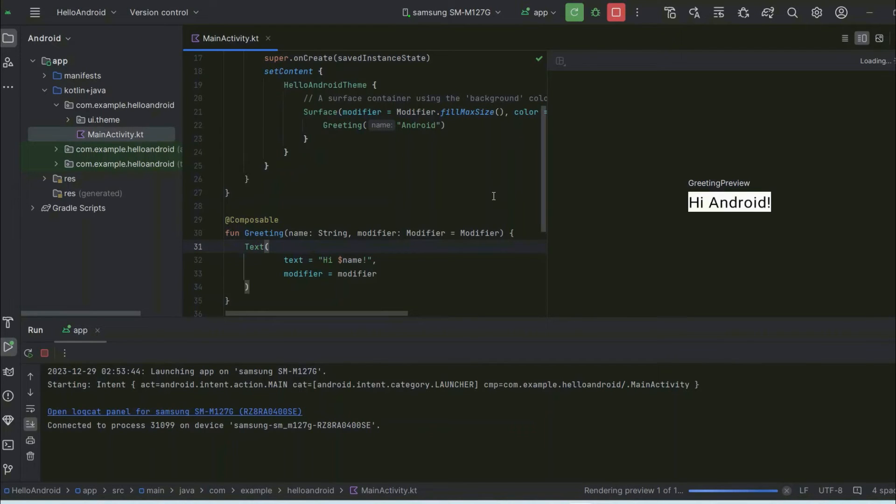
scroll(494, 196, up, 2)
click(405, 166)
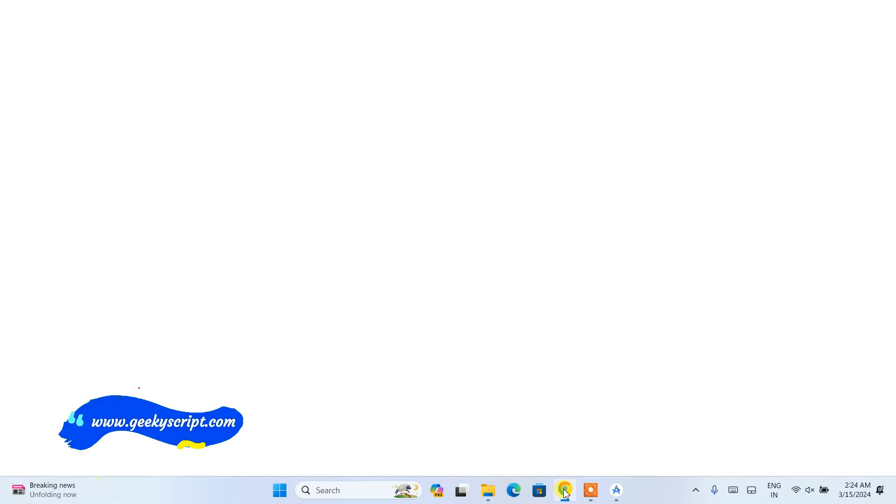
Switch to Chrome and look over the video list on the Geeky Syntax YouTube channel
click(564, 490)
click(71, 10)
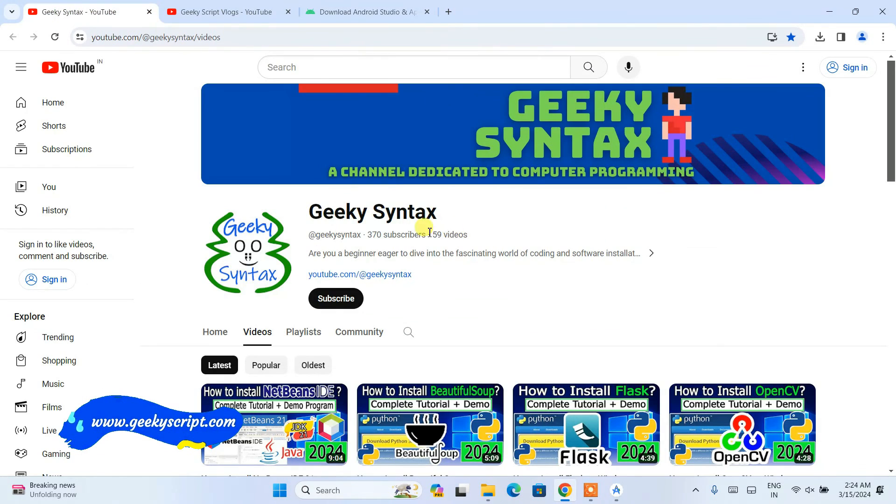
drag(327, 223, 536, 201)
click(523, 212)
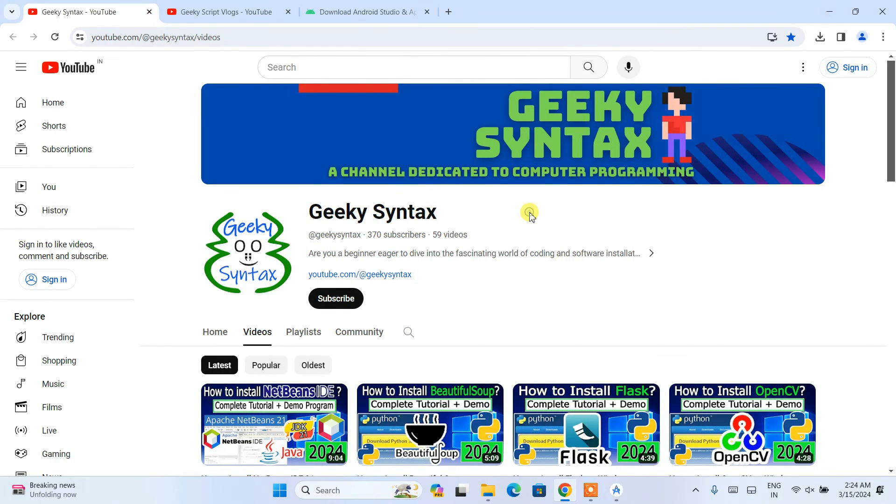
scroll(529, 215, down, 2)
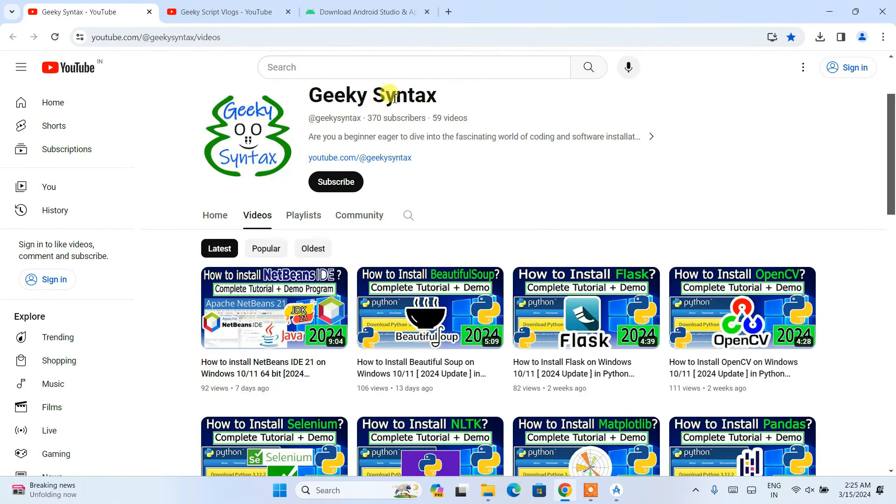
scroll(352, 194, up, 2)
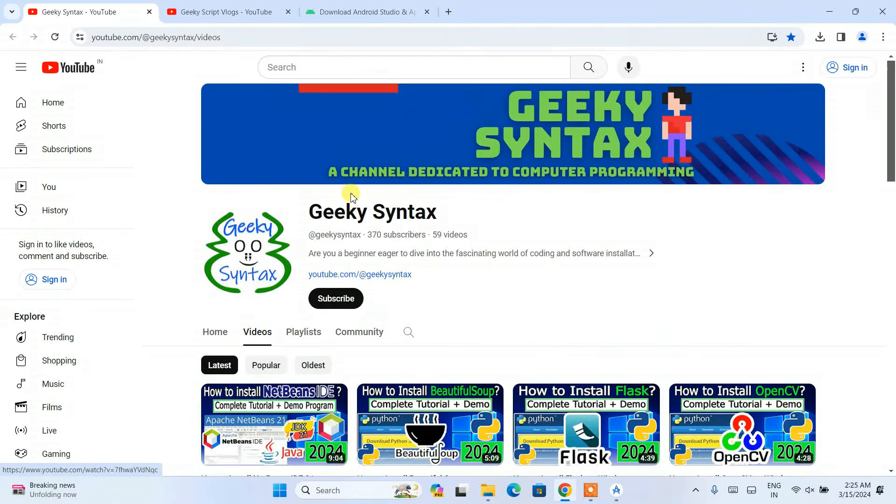
Show the Geeky Script Vlogs YouTube channel page and view its channel title
click(246, 11)
drag(323, 213, 620, 210)
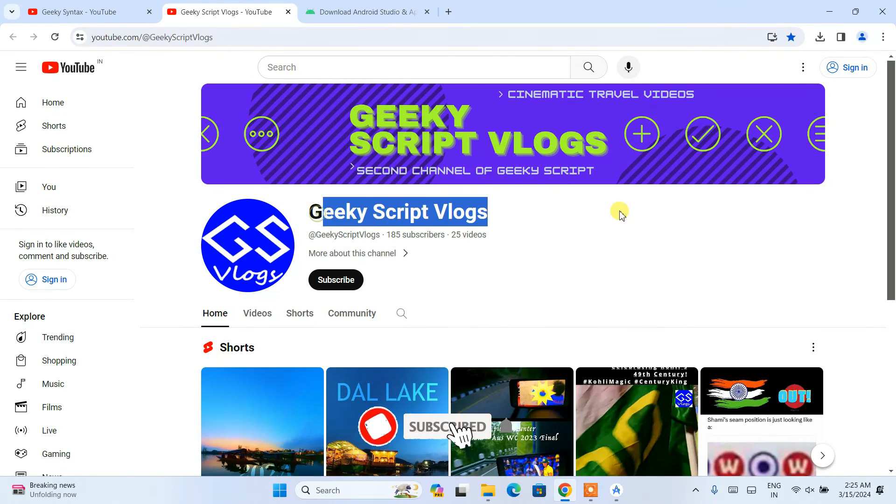
click(602, 217)
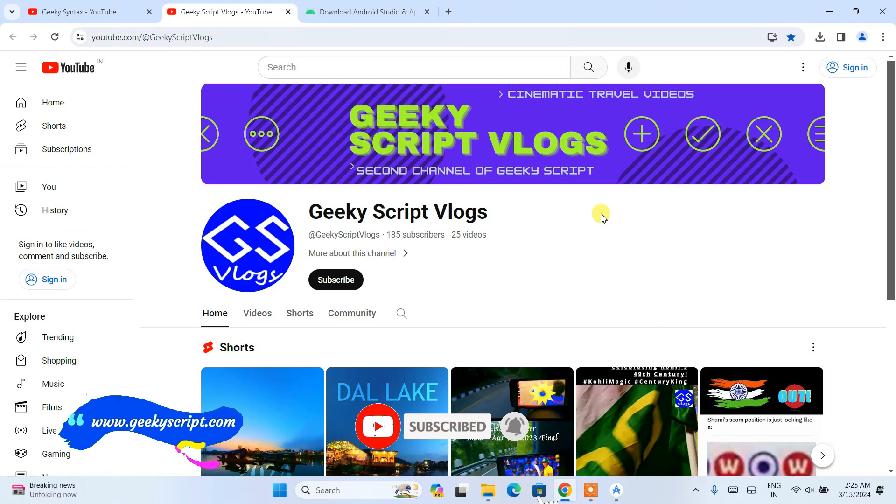